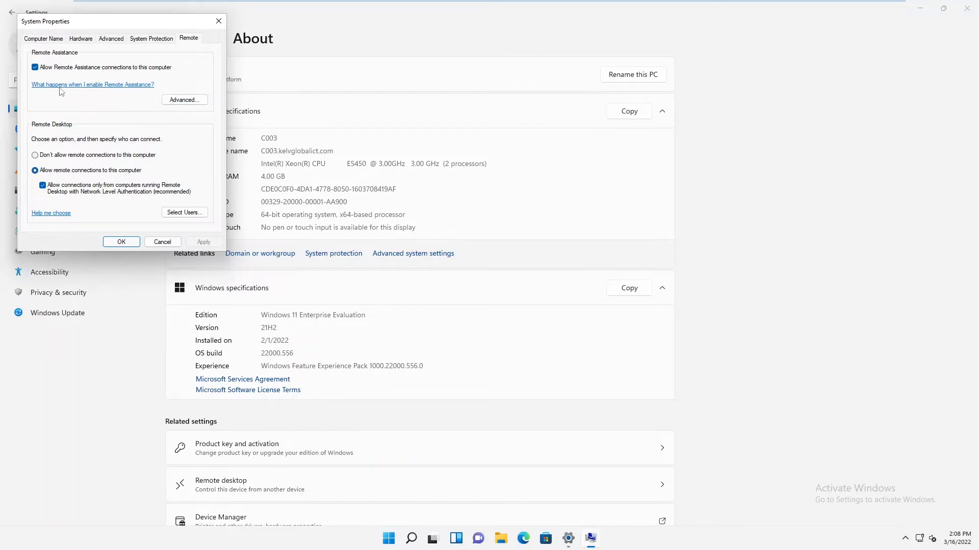
- Try a 4-hour maximum invitation time in the advanced Remote Assistance settings, discarding the changes and closing System Properties
left_click(178, 100)
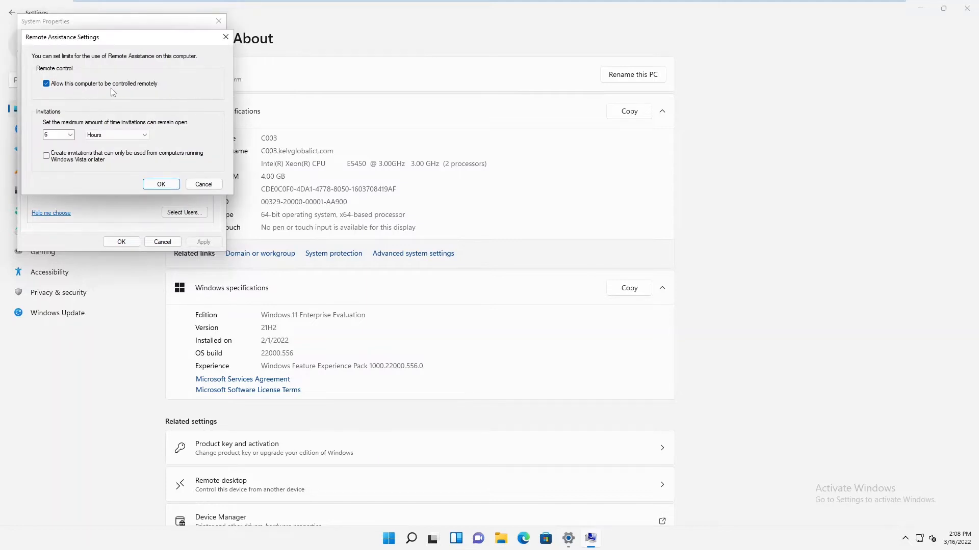
left_click(72, 135)
left_click(72, 135)
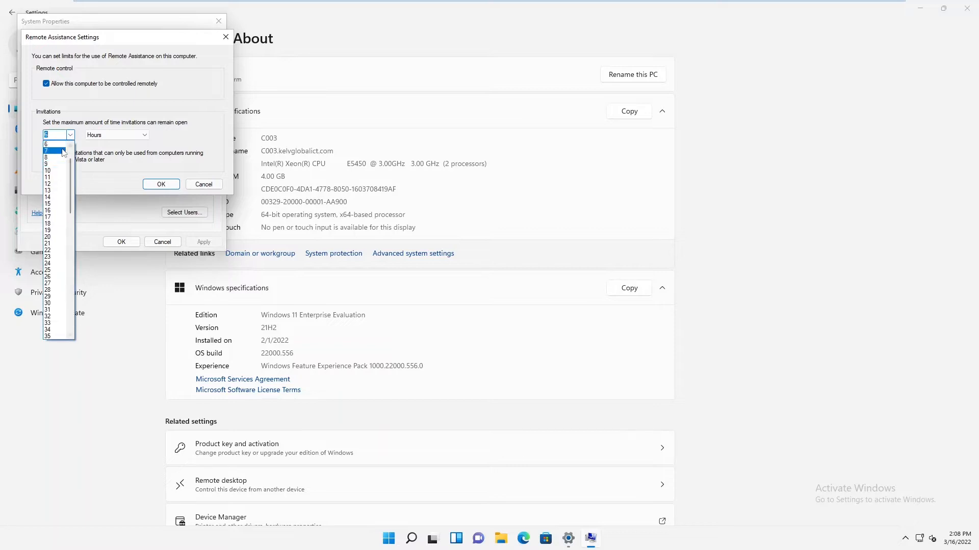
left_click_drag(70, 171, 73, 151)
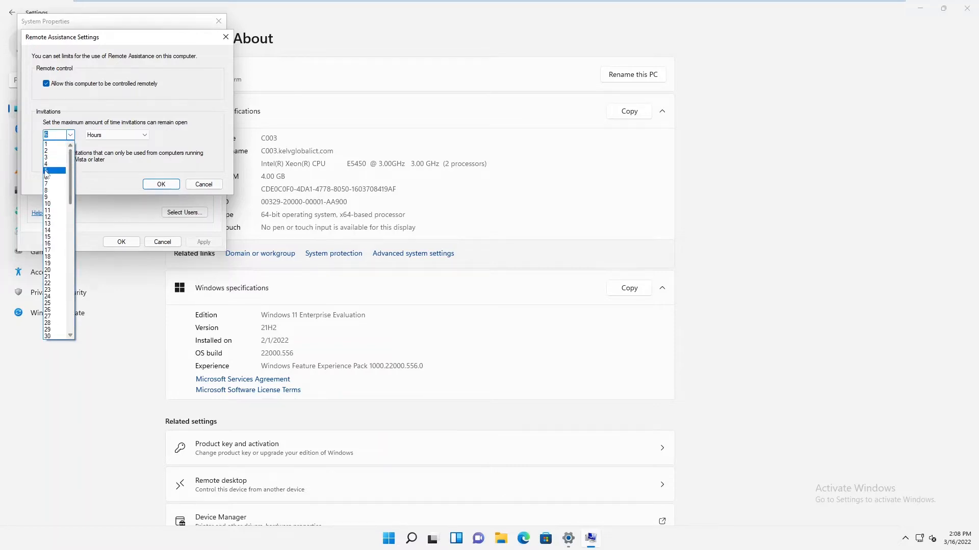
left_click(57, 164)
left_click(115, 136)
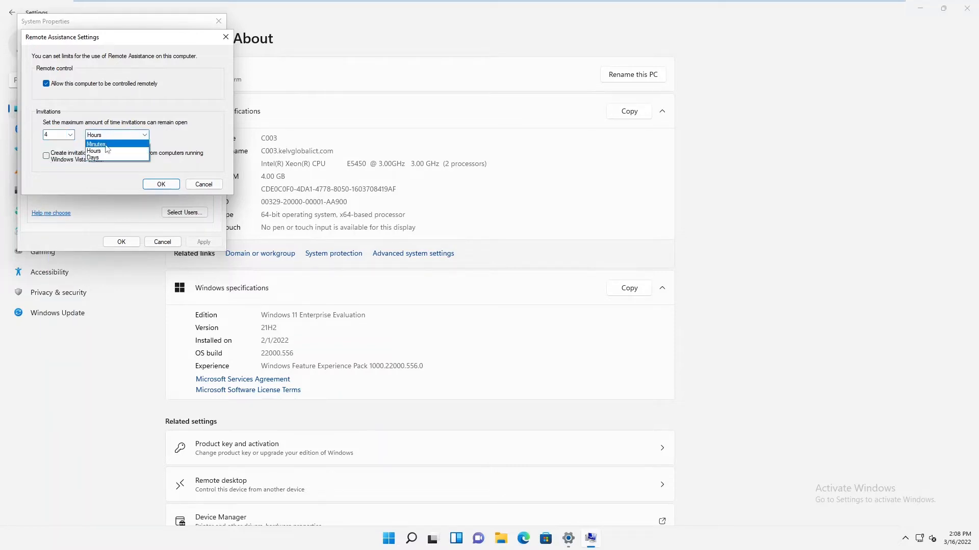
left_click(97, 150)
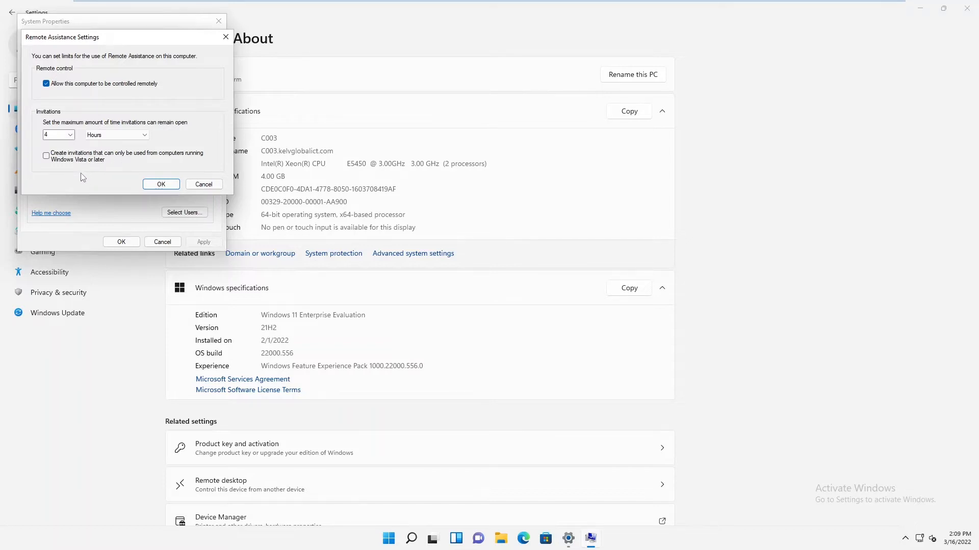
left_click(46, 156)
left_click(47, 158)
left_click(202, 185)
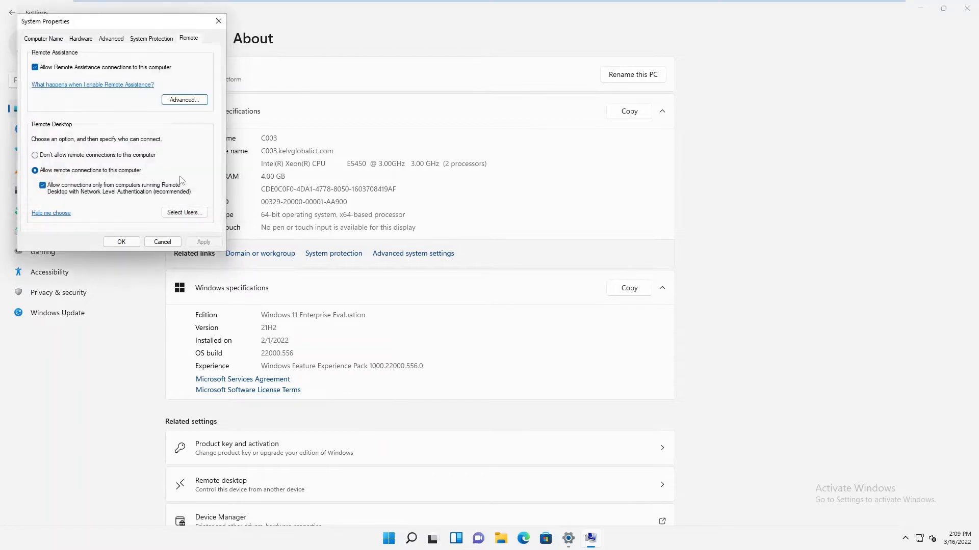
left_click(163, 243)
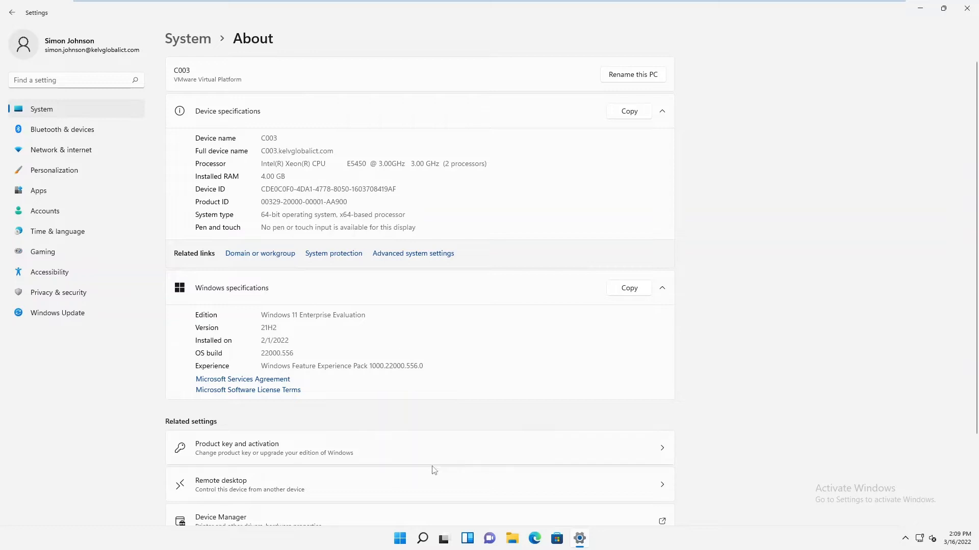
- Search Windows for "remote assist", open Windows Remote Assistance and choose to invite someone trusted to help
left_click(423, 538)
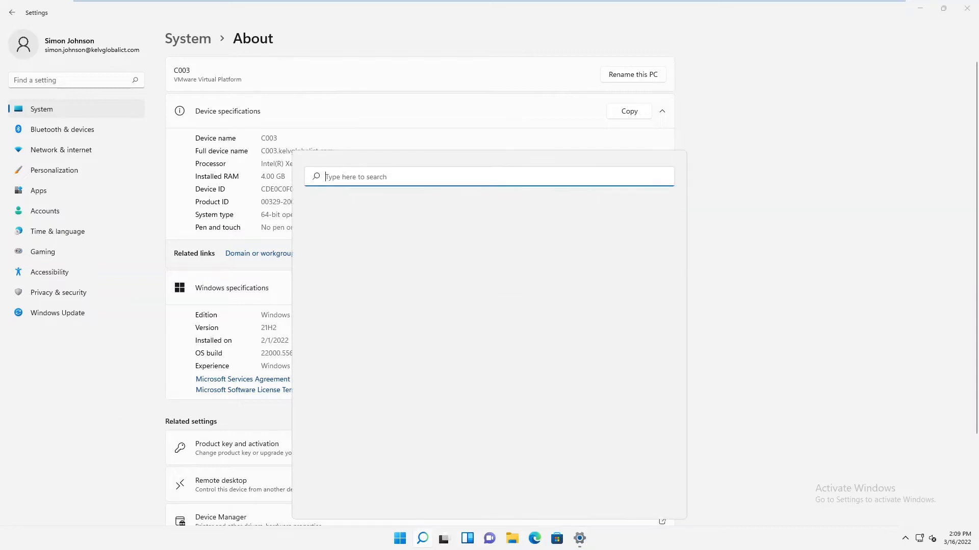
type("remote a")
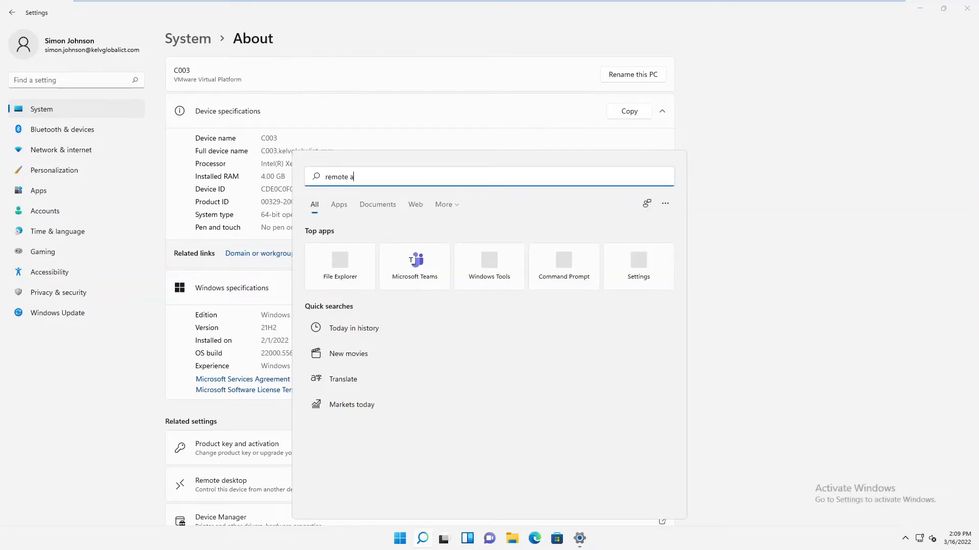
type("ssist")
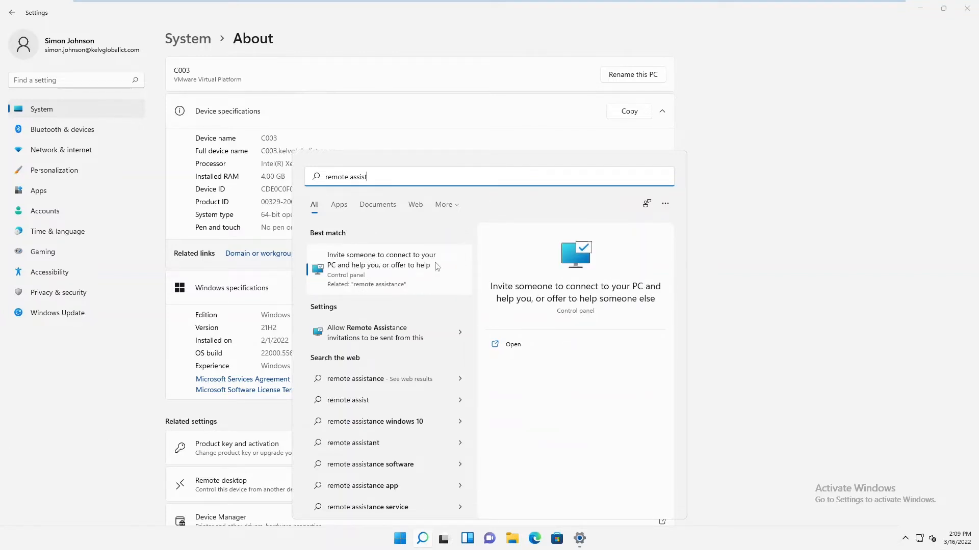
left_click(378, 271)
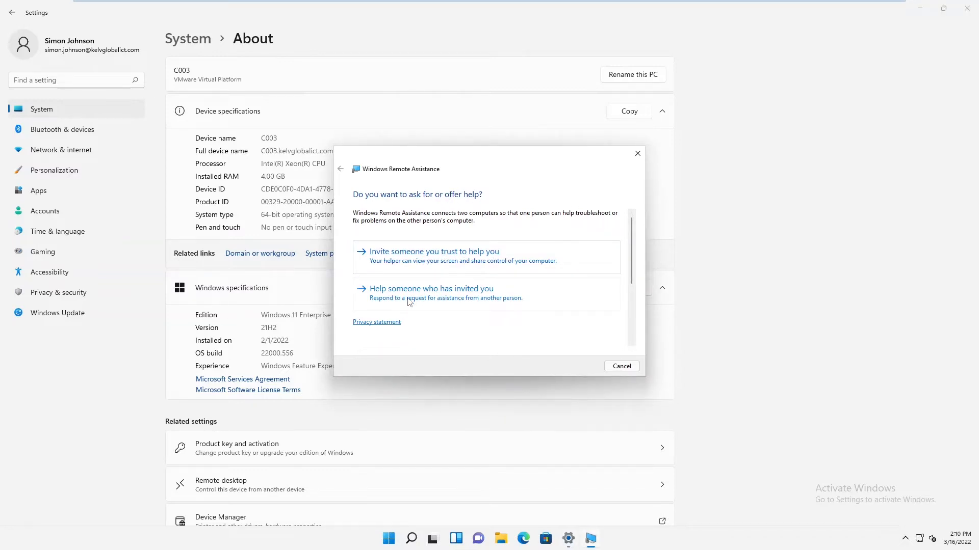
mouse_move(631, 269)
left_mouse_down()
mouse_move(623, 343)
mouse_move(631, 274)
left_mouse_up()
left_click(428, 263)
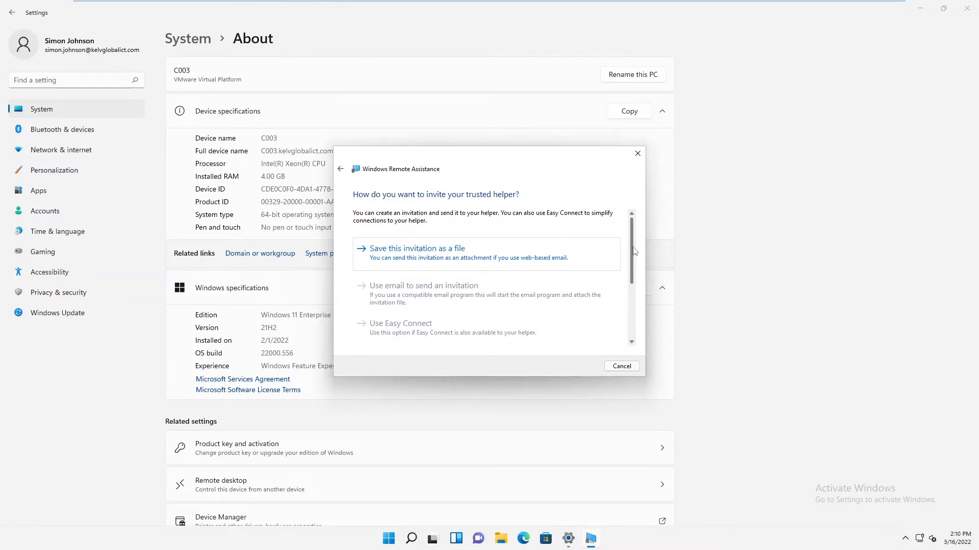
- Save the Remote Assistance invitation as a file named Invitation in the C:\Temp folder
scroll(626, 265, "down", 5)
scroll(628, 290, "up", 5)
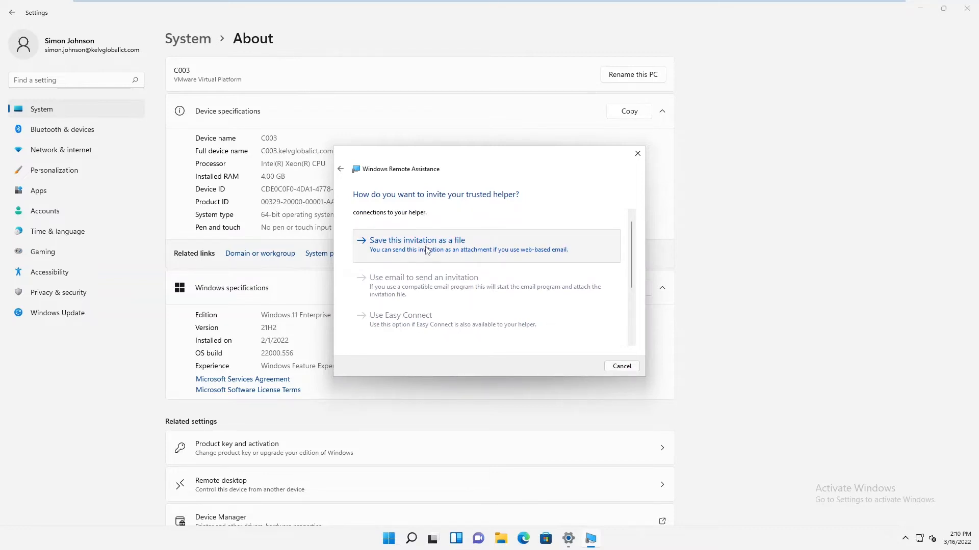
left_click(428, 250)
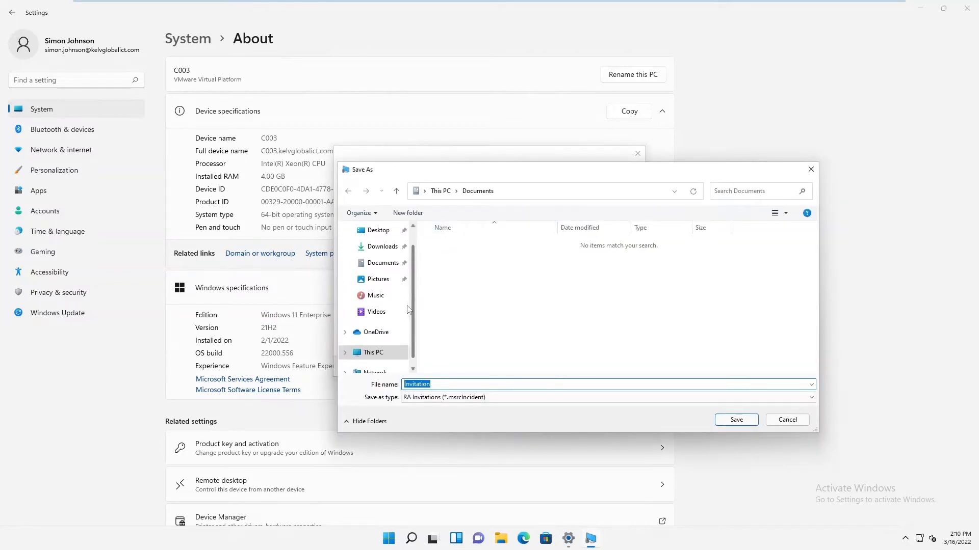
left_click(378, 353)
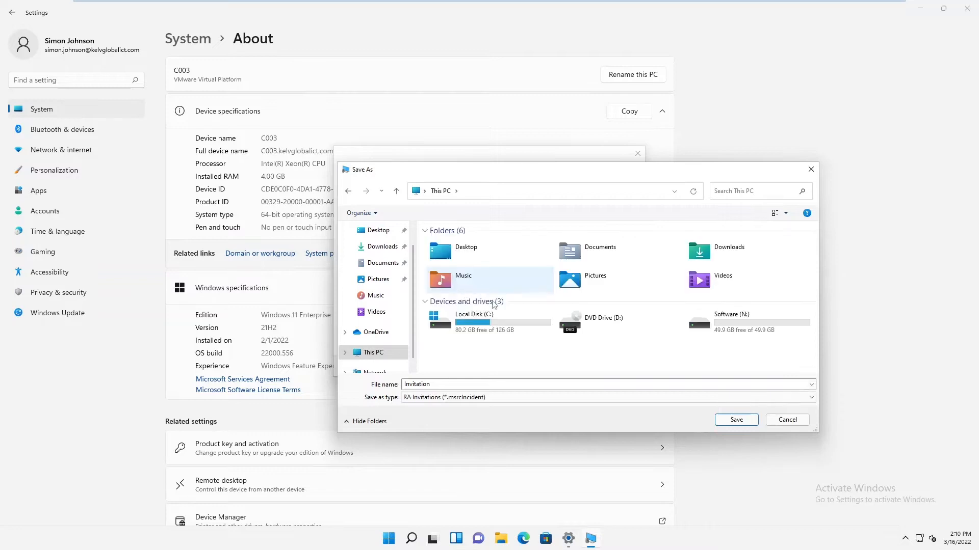
double_click(488, 326)
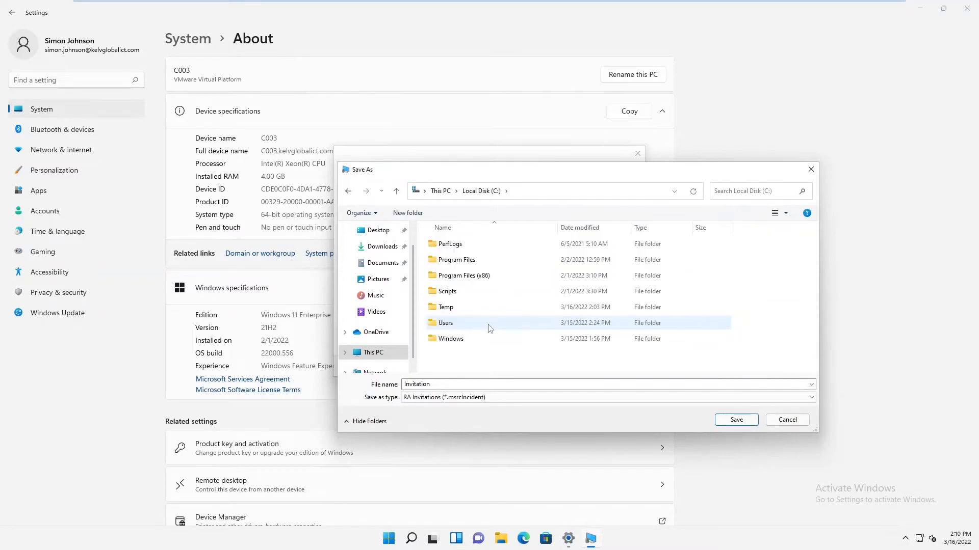
double_click(447, 308)
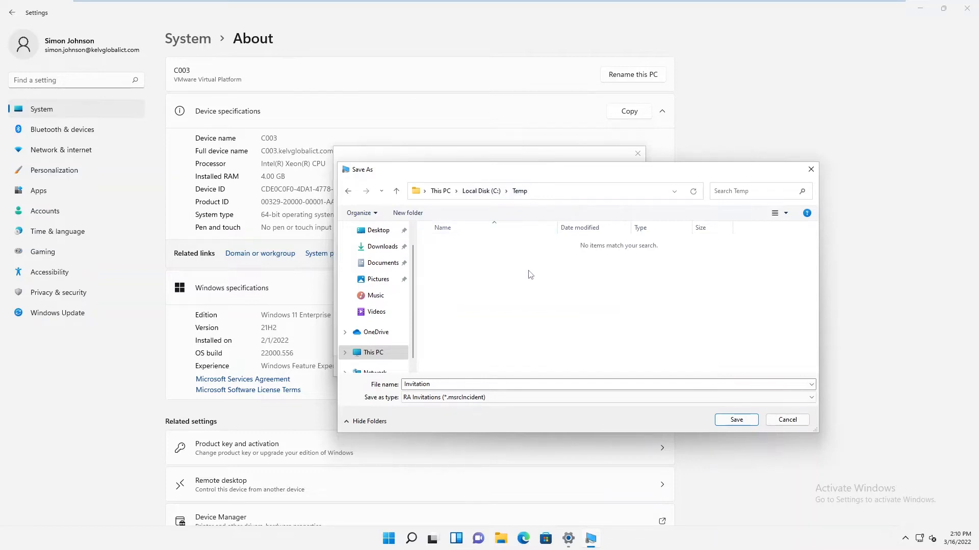
left_click(734, 422)
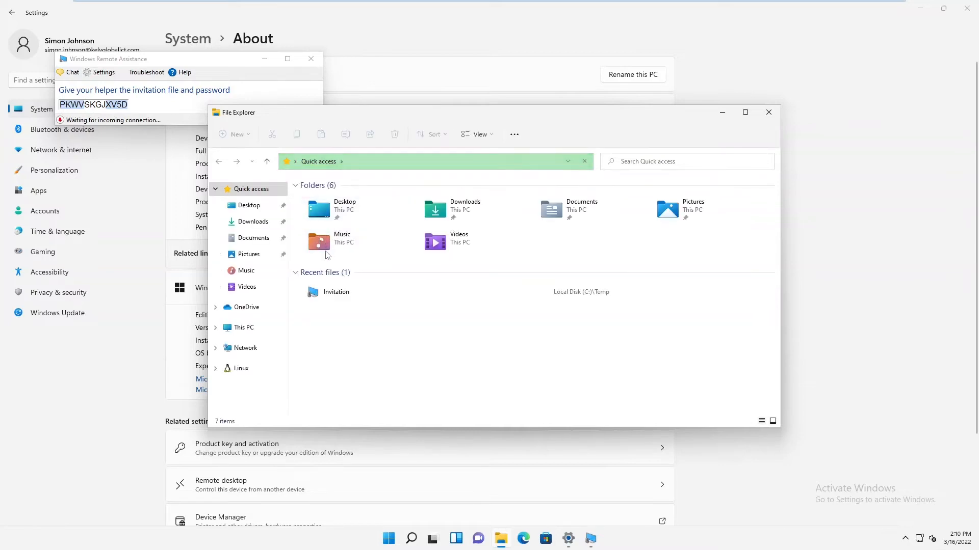
- Browse to the C:\Temp folder holding the saved invitation in File Explorer
left_click(249, 332)
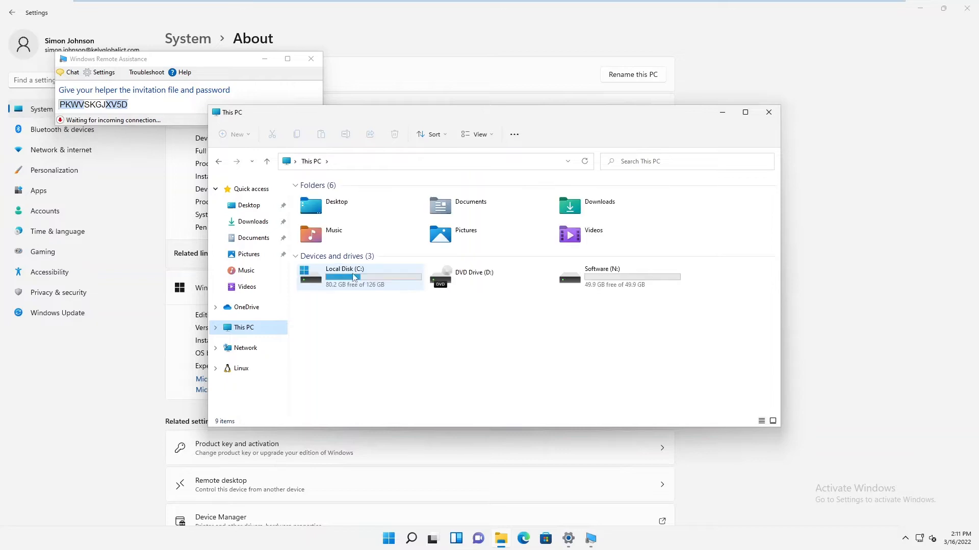
left_click(397, 280)
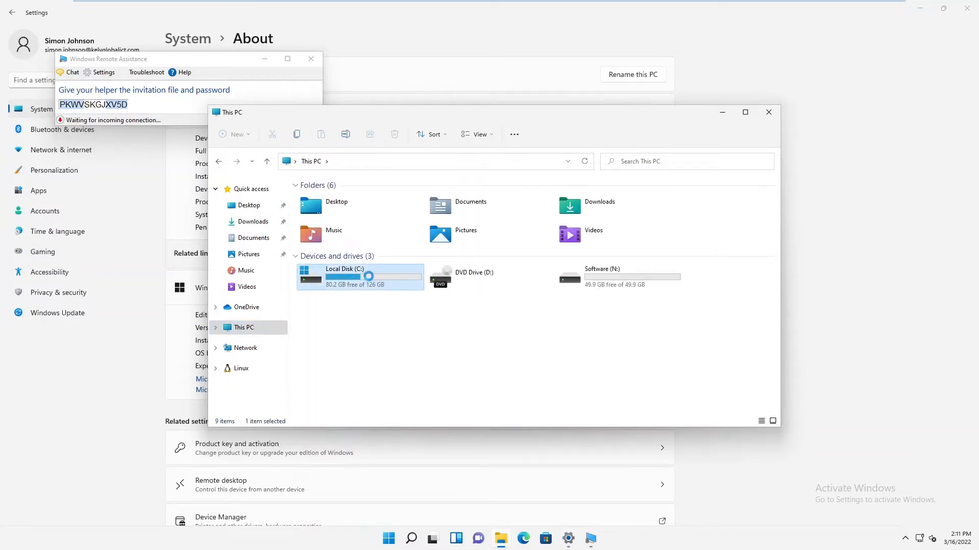
double_click(368, 280)
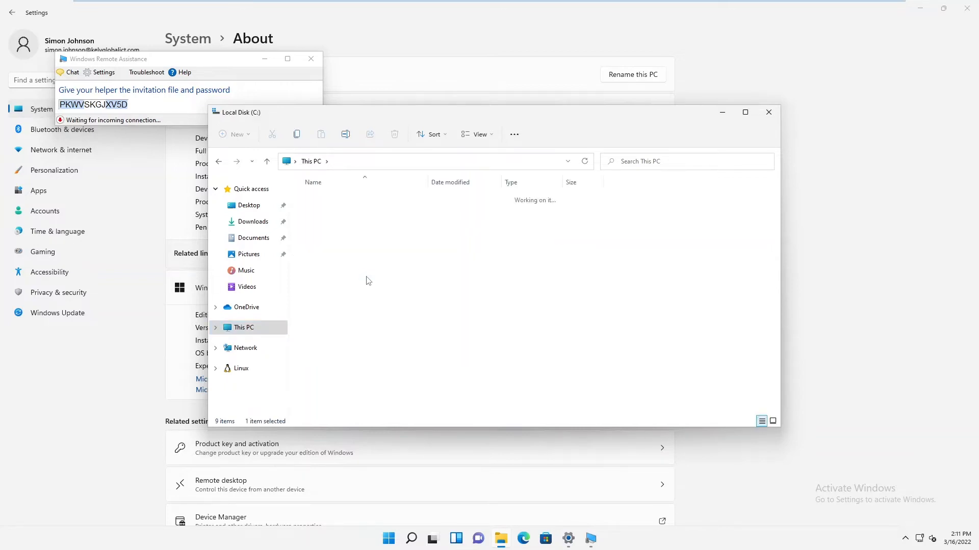
left_click(319, 264)
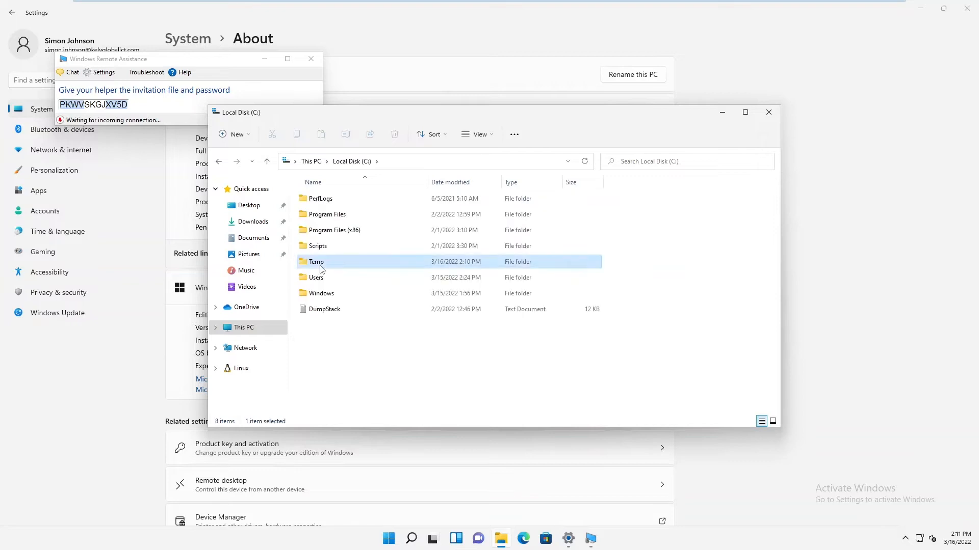
double_click(318, 264)
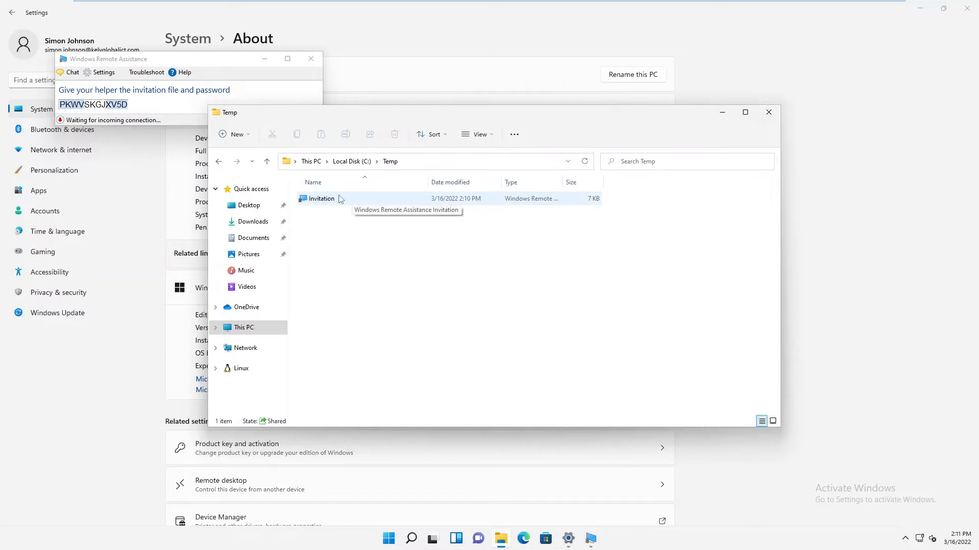
right_click(352, 247)
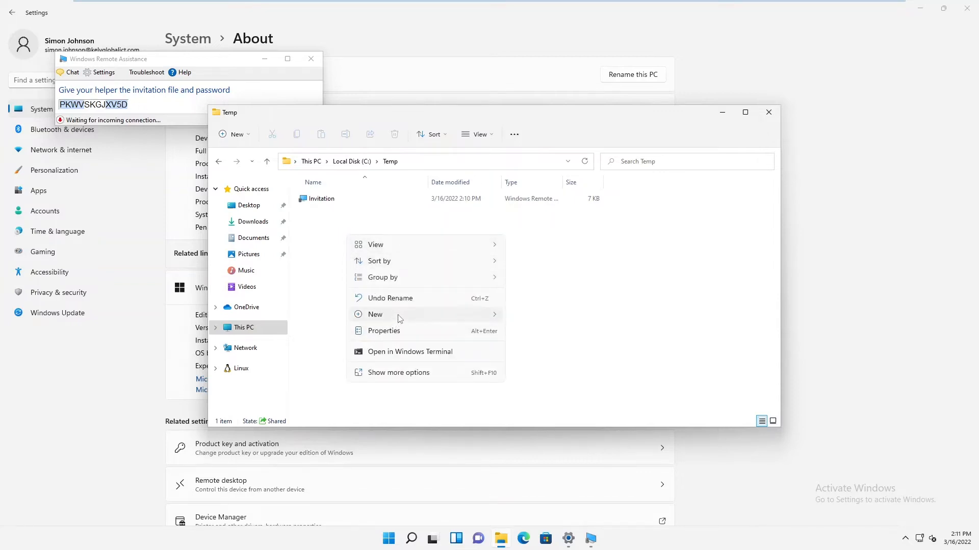
mouse_move(468, 313)
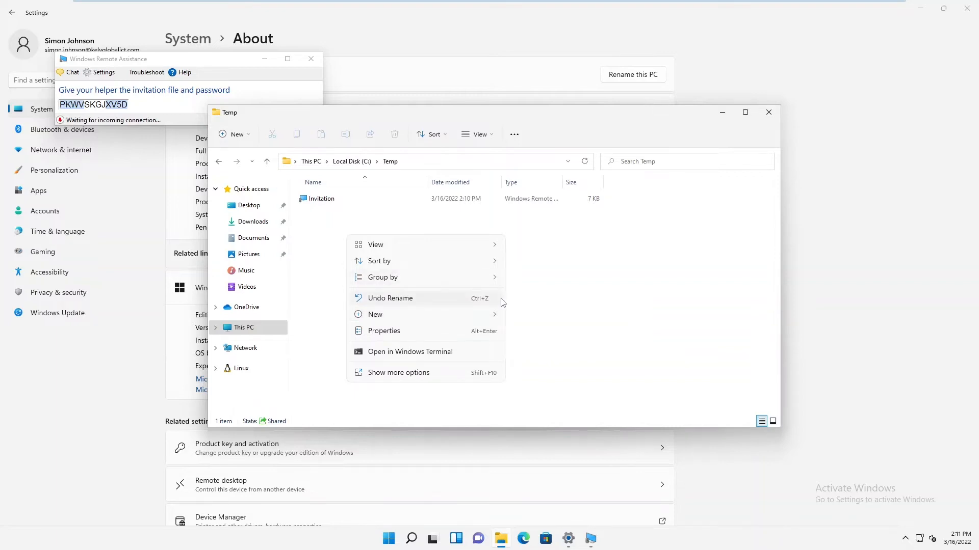
mouse_move(430, 318)
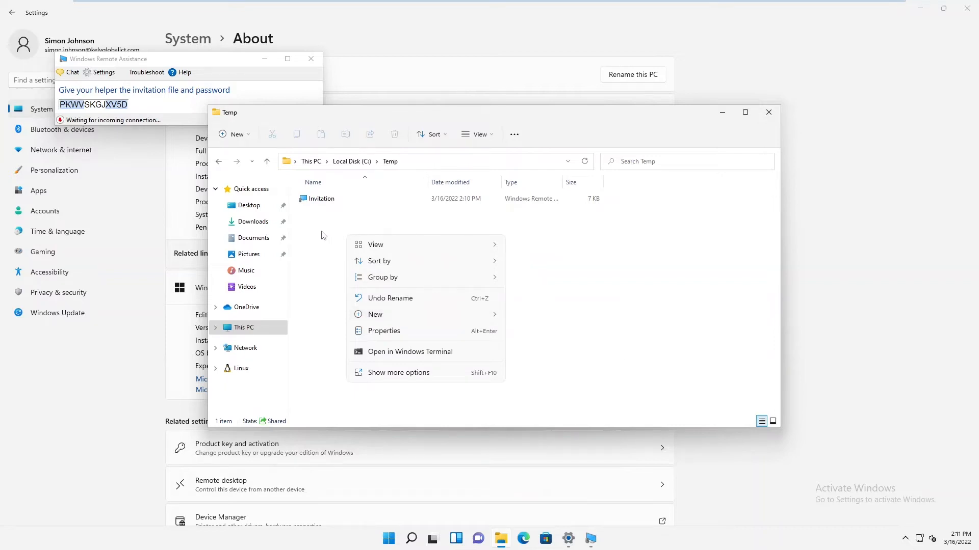
left_click(323, 235)
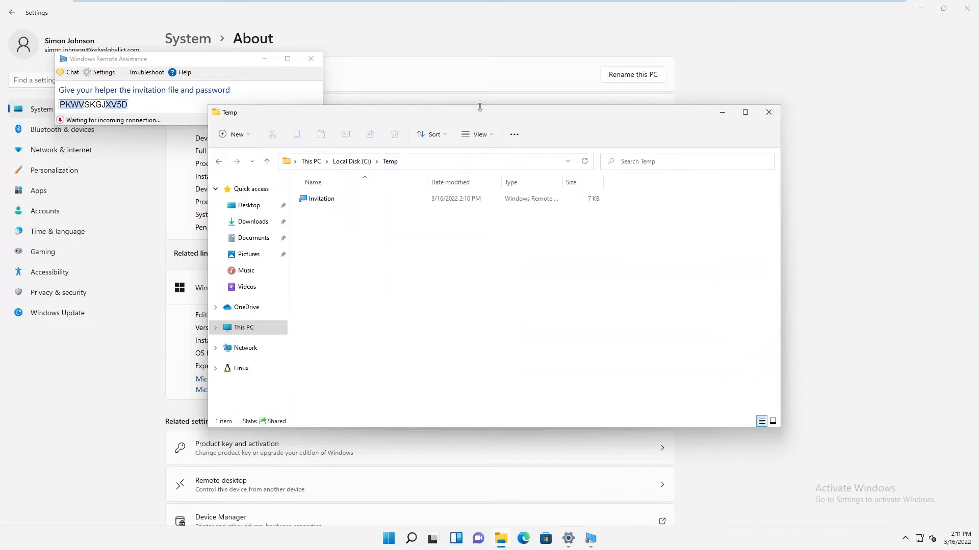
left_click(249, 136)
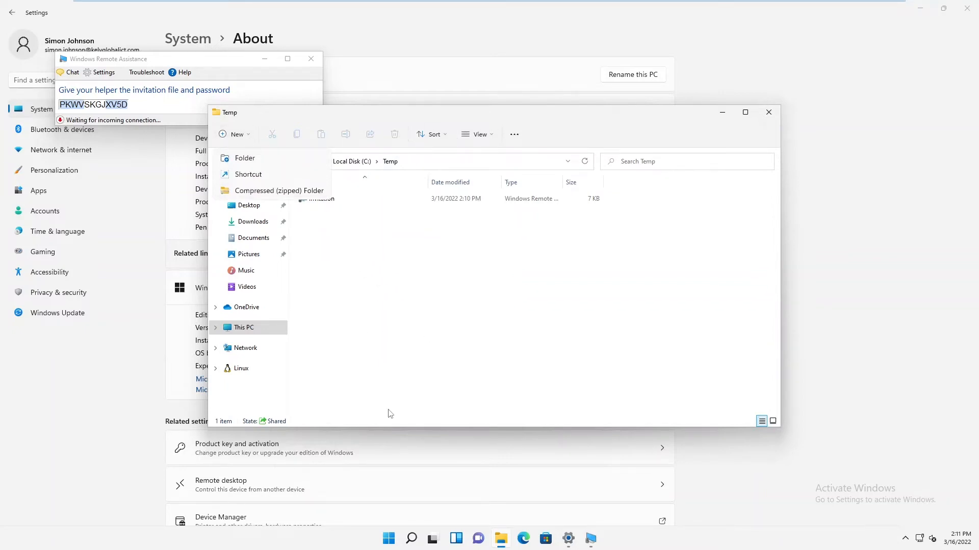
left_click(432, 379)
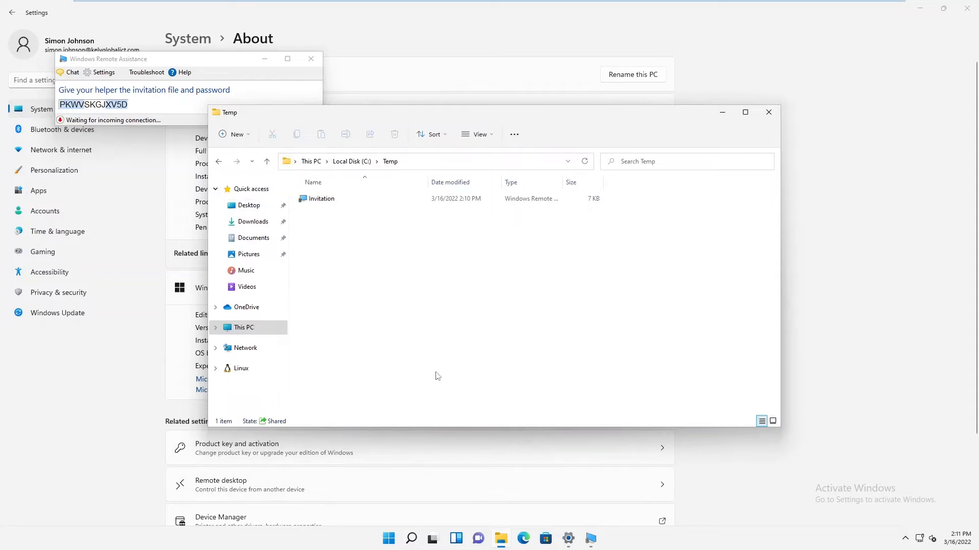
- Run cmd to start a Command Prompt and change its working directory to C:\Temp
key("super+r")
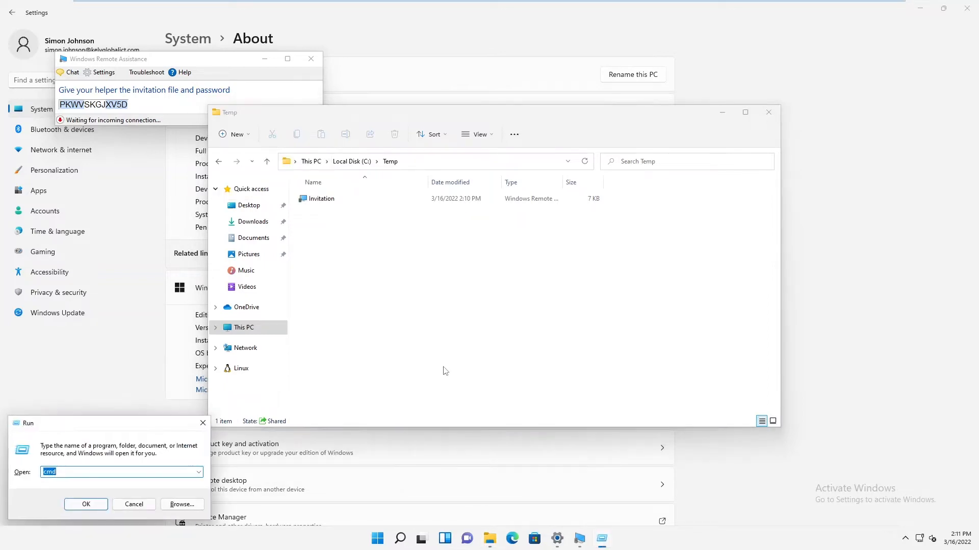
key("Return")
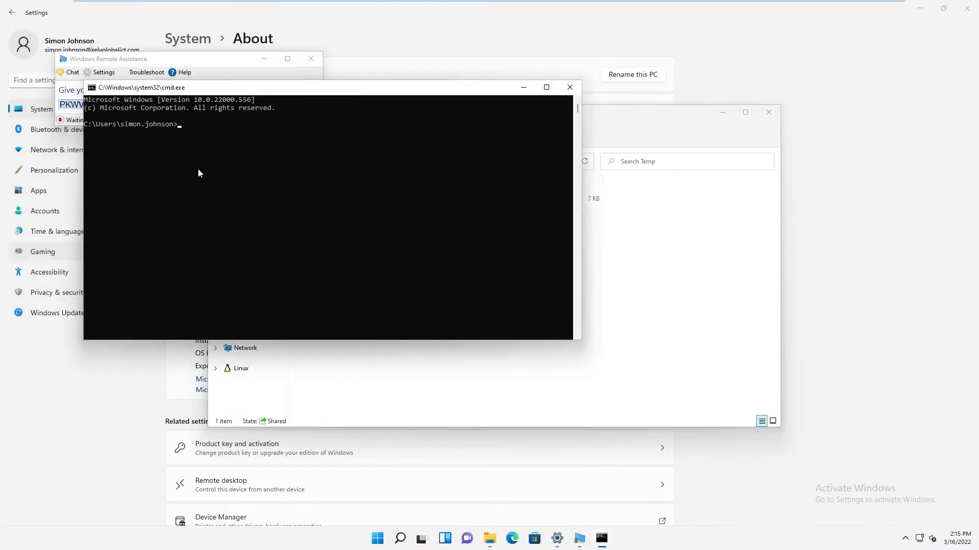
left_click(206, 153)
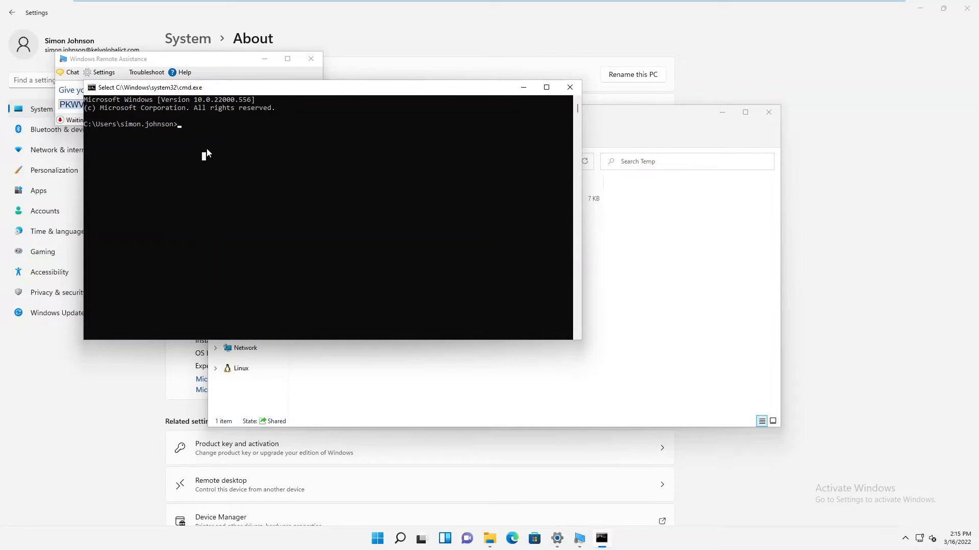
type("c")
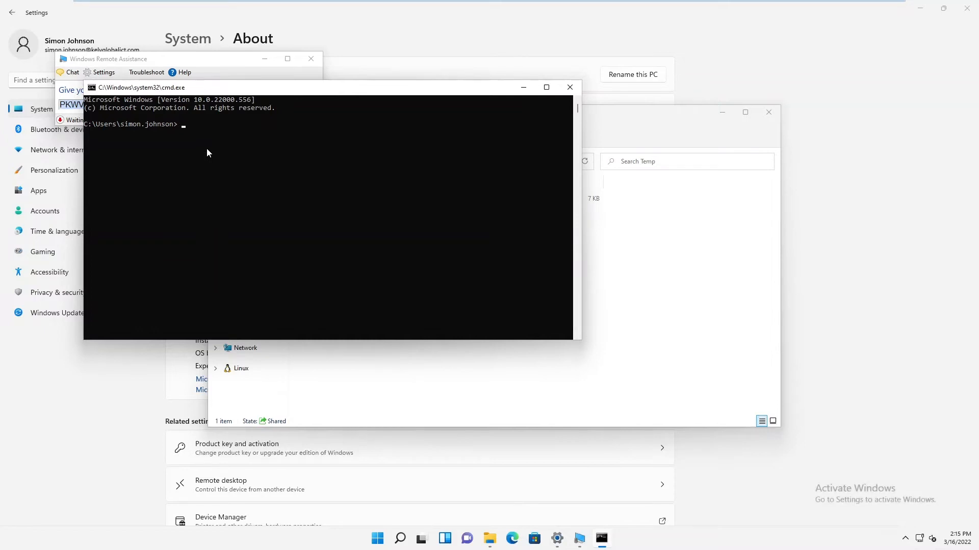
key("Return")
type("cd temp")
key("Return")
- Create a new text file named pwd.txt in C:\Temp with Notepad
type("notepad pwd.txt")
key("Return")
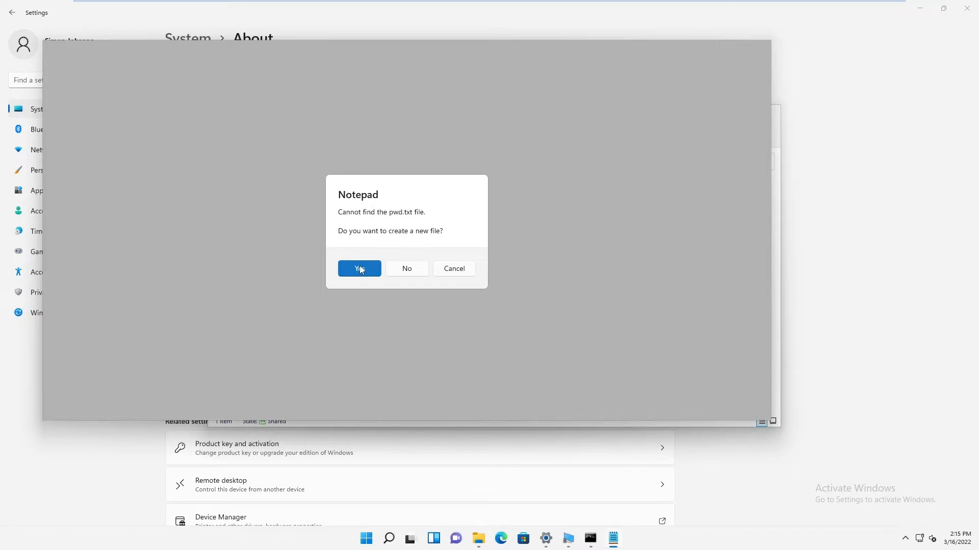
left_click(358, 265)
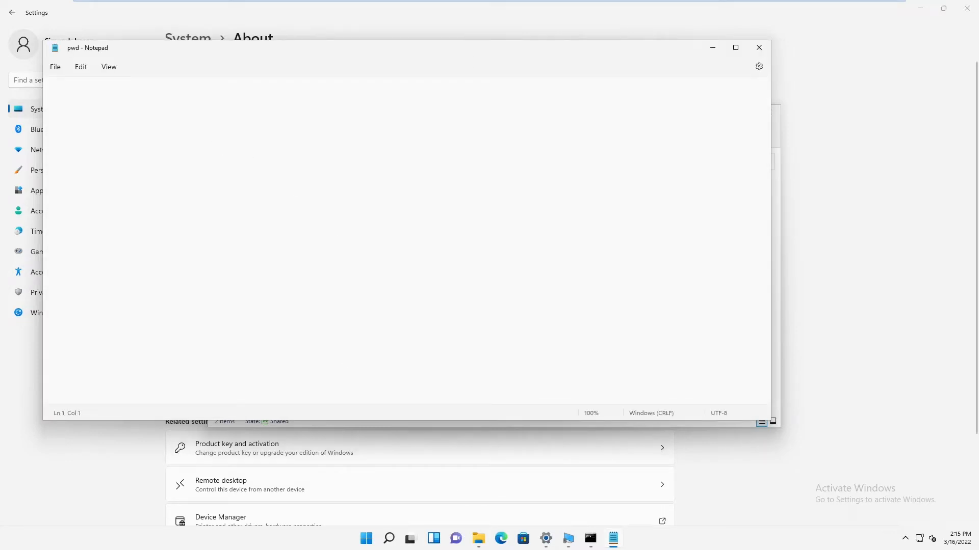
- Copy the invitation password from Windows Remote Assistance into the pwd text file, save it and close Notepad
left_click(568, 539)
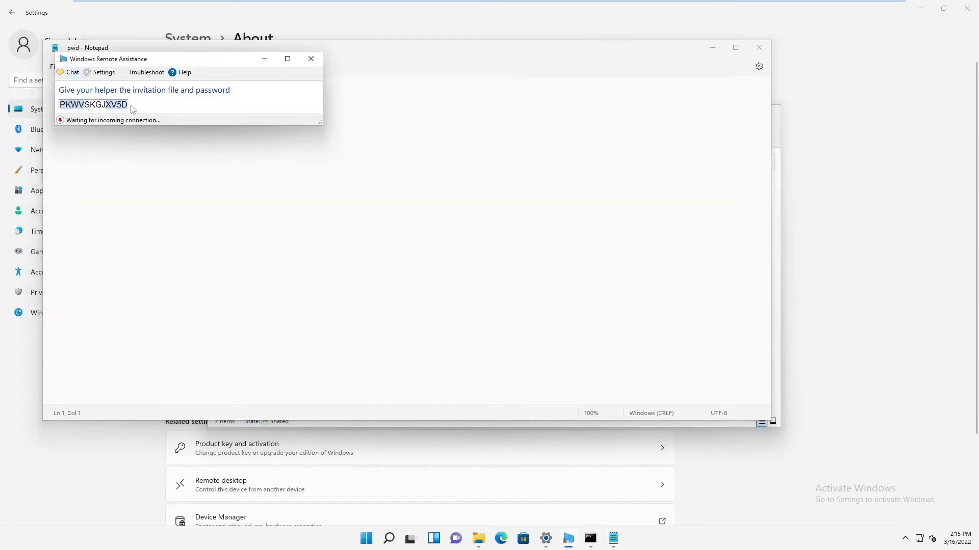
left_click_drag(128, 105, 59, 104)
key("ctrl+c")
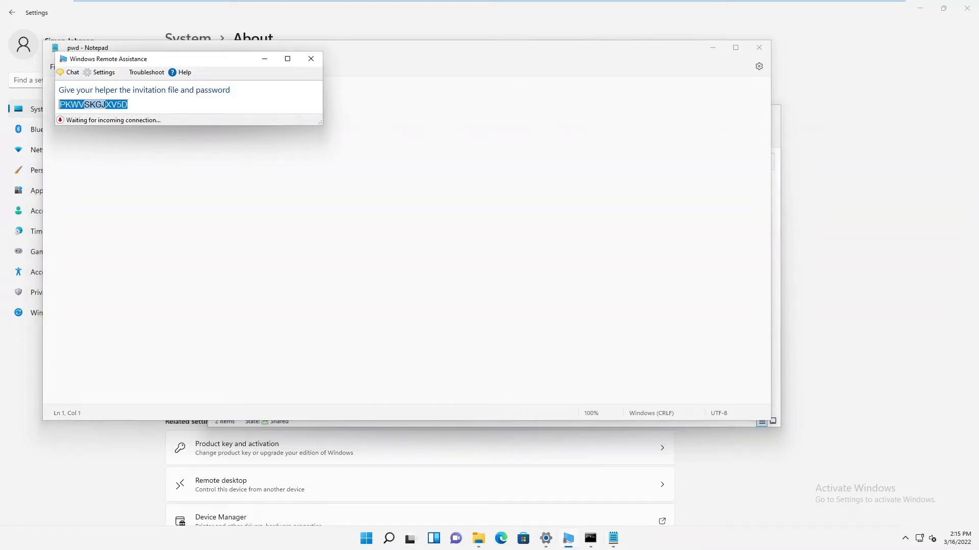
key("alt+Tab")
key("ctrl+v")
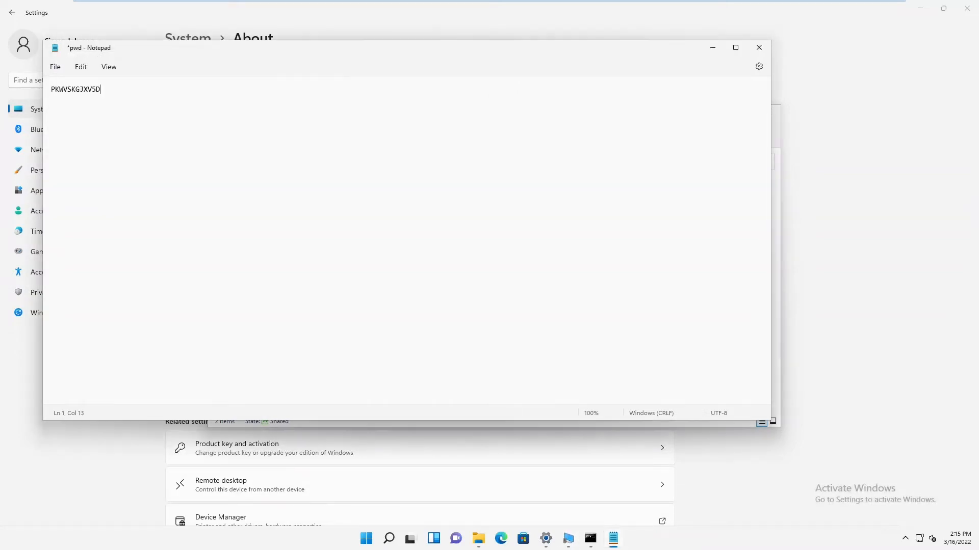
key("ctrl+s")
key("alt+F4")
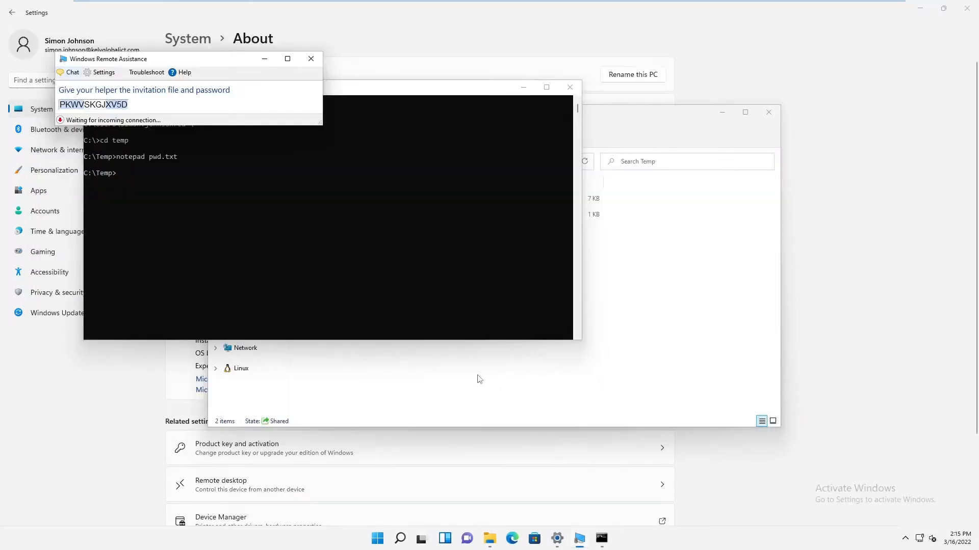
- Open the pwd file from the Temp folder to check its contents, and close it again
left_click(490, 388)
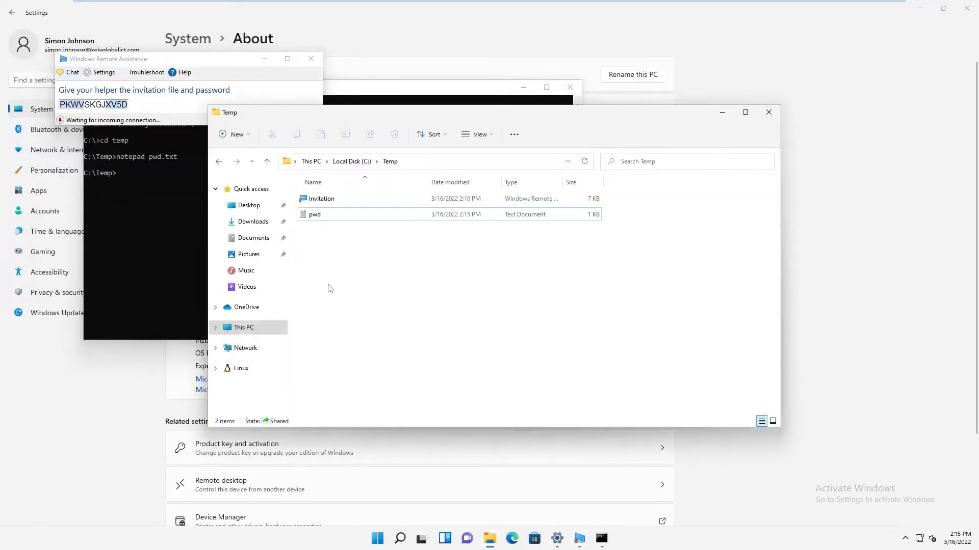
left_click(327, 218)
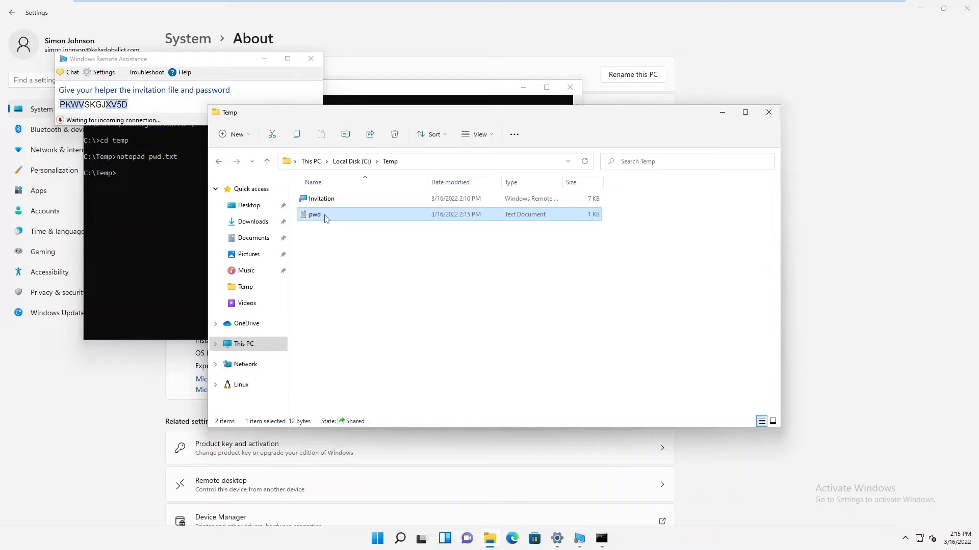
double_click(324, 215)
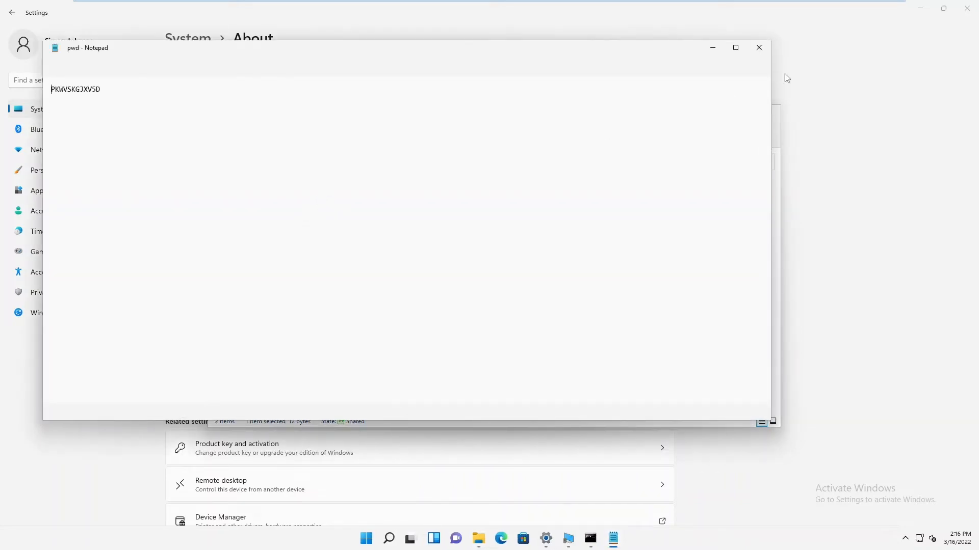
left_click(754, 51)
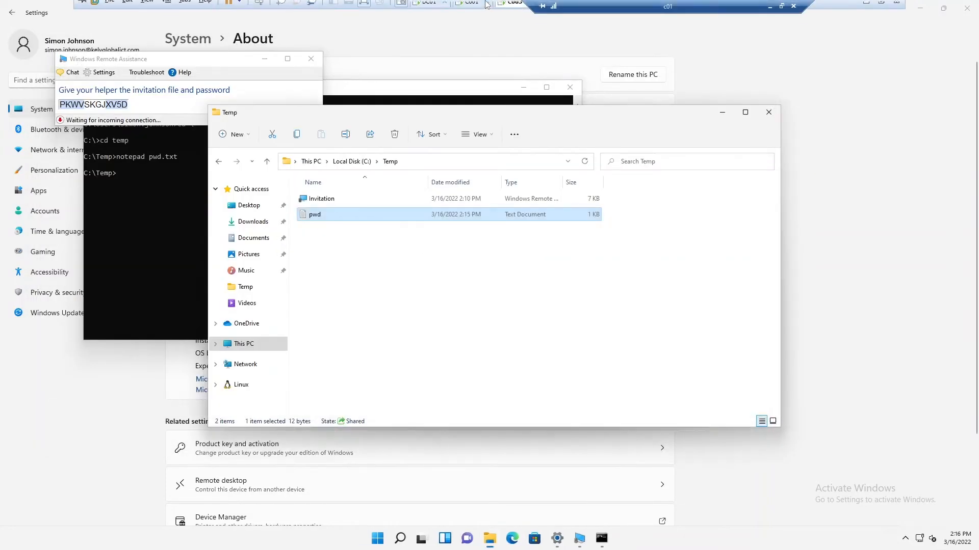
- Switch to the C001 computer, search for remote assistance and choose to help someone who has invited you
left_click(471, 7)
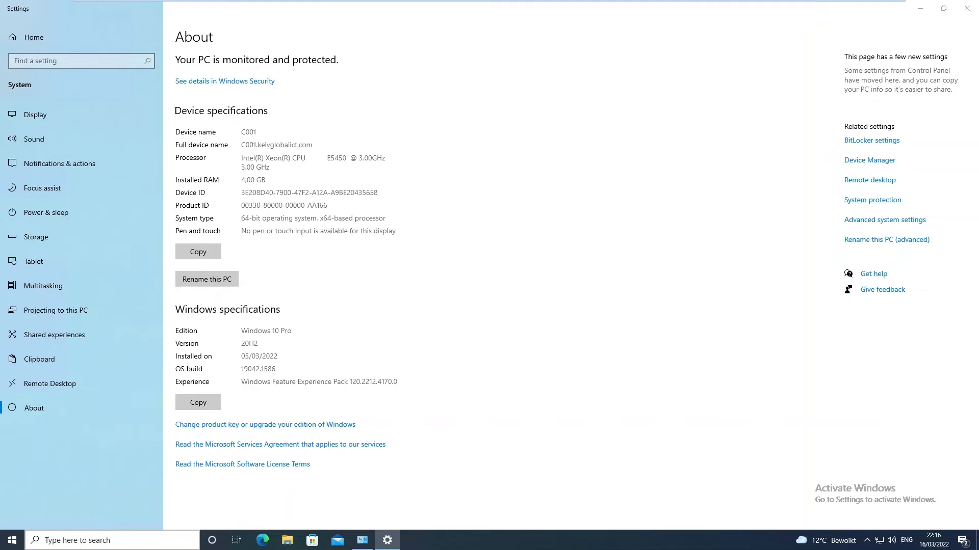
left_click(102, 541)
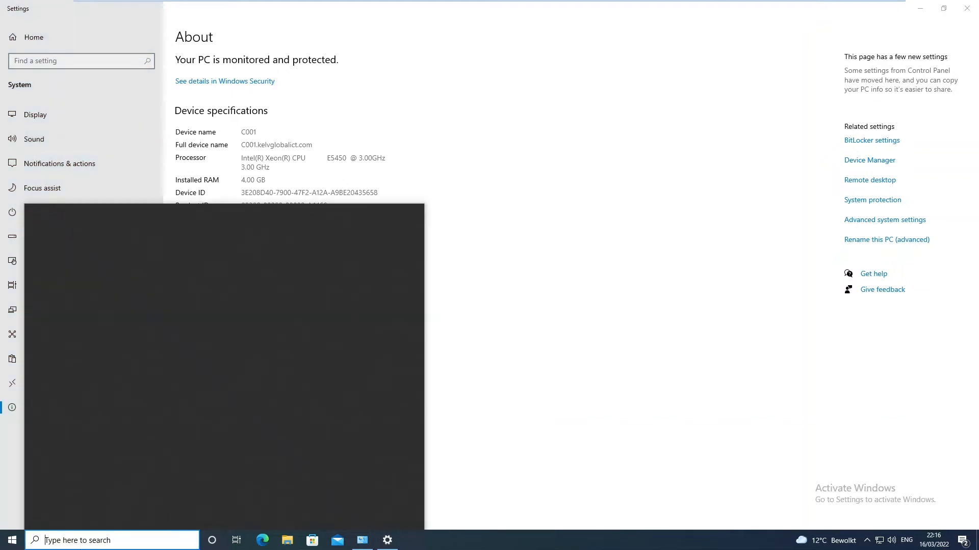
type("remote")
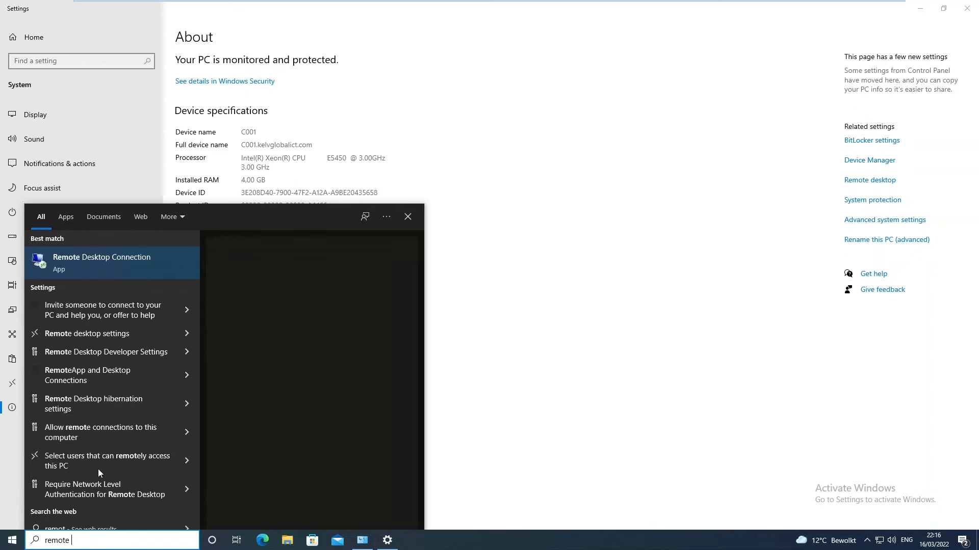
type(" ass")
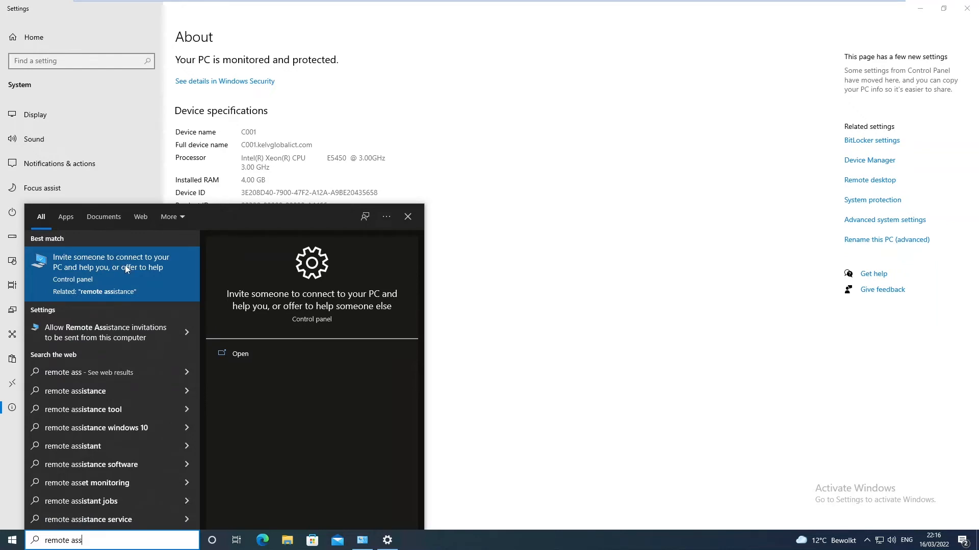
left_click(124, 265)
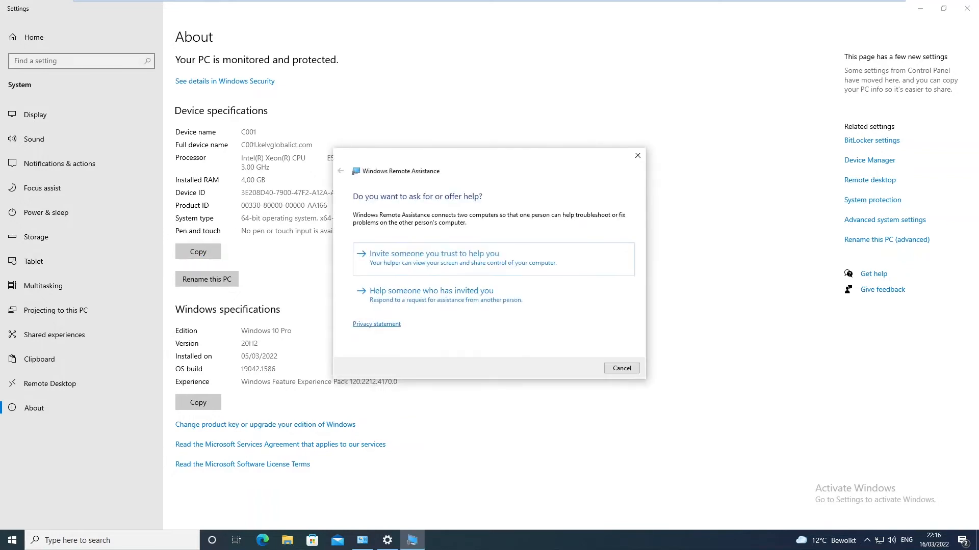
left_click(410, 297)
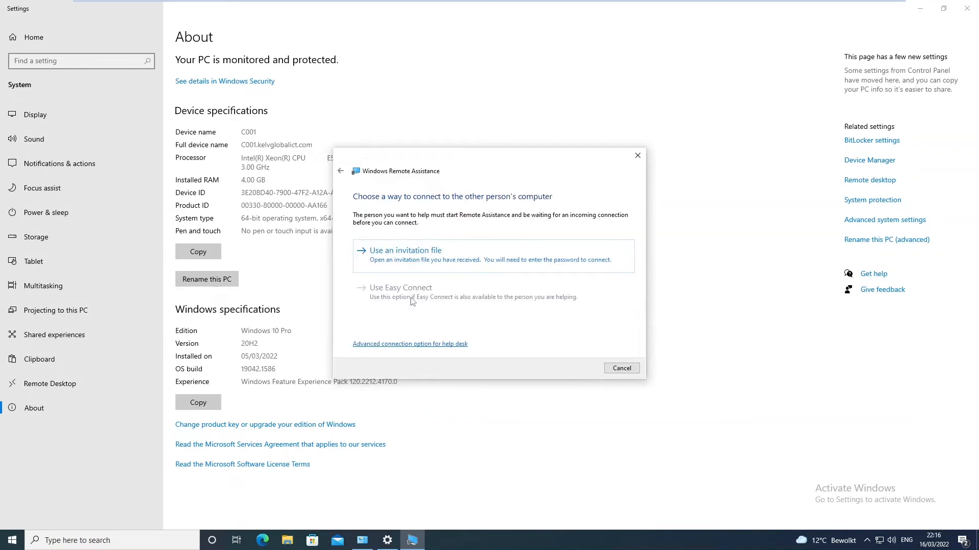
- Choose to connect with an invitation file and open Invitation from the network folder \\c003\temp
left_click(445, 262)
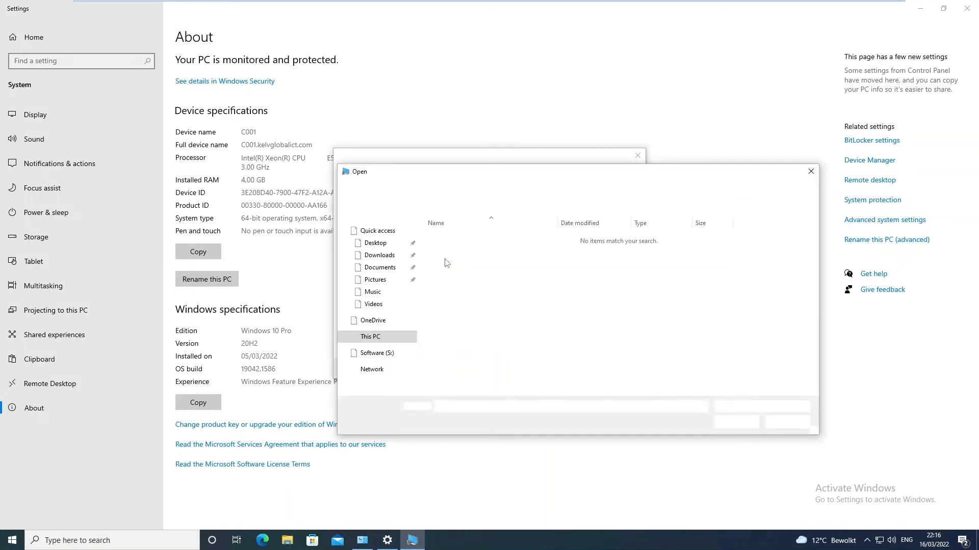
left_click(504, 189)
type("\\\\")
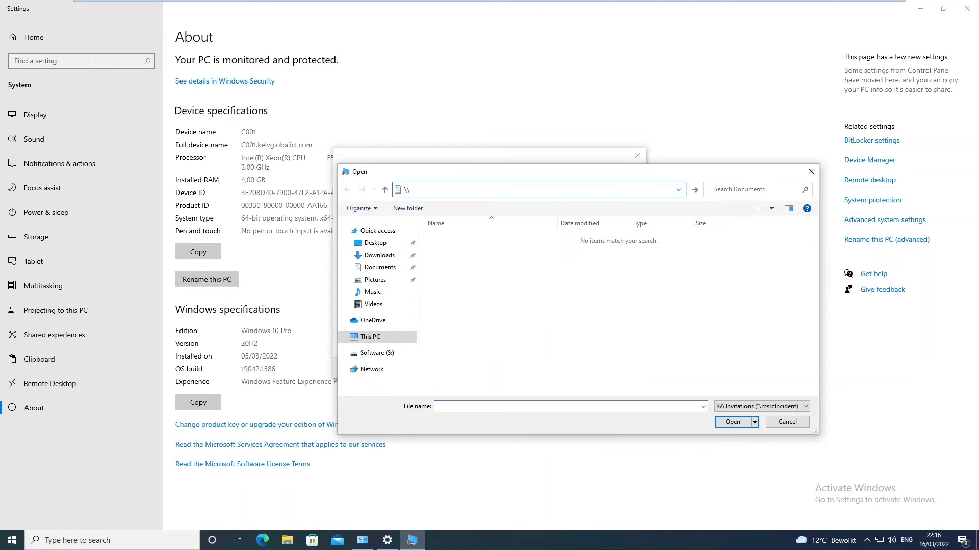
type("c003")
type("\temp")
key("Return")
left_click(442, 240)
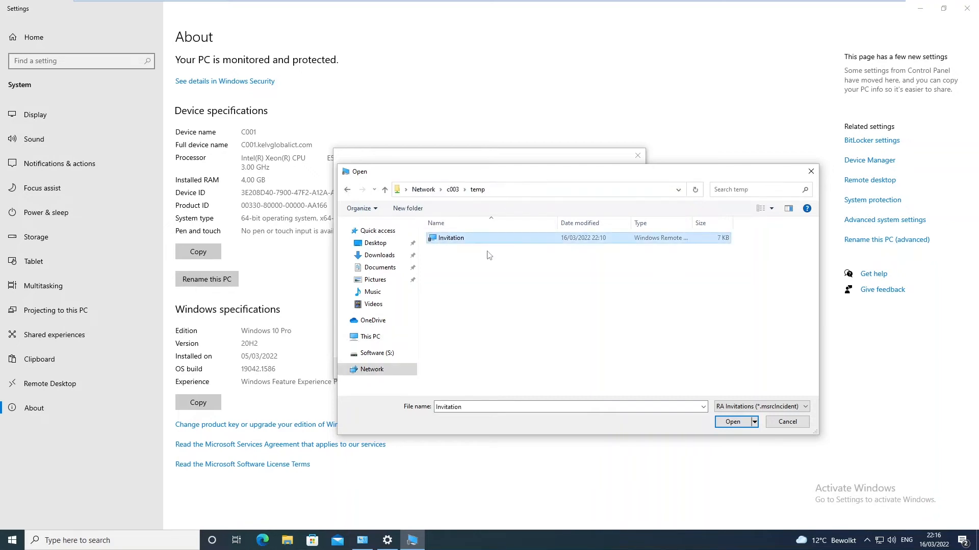
left_click(732, 422)
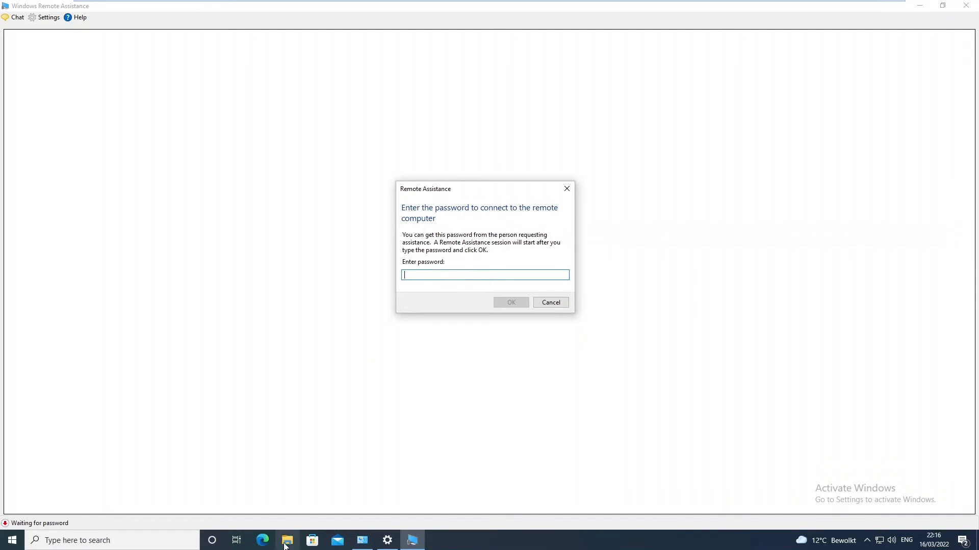
- Enter the invitation password to connect to the remote computer, and accept the helper's connection on C003
key("ctrl+v")
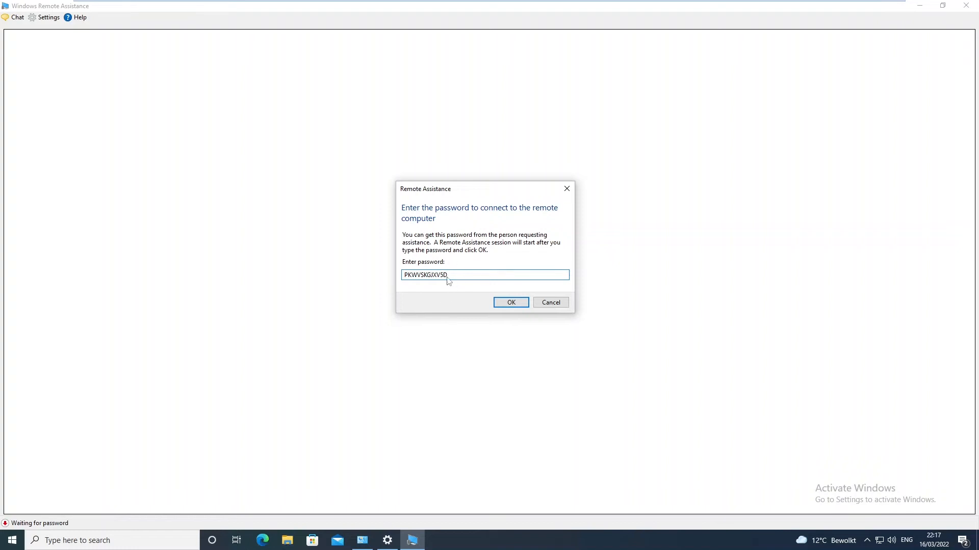
left_click(505, 304)
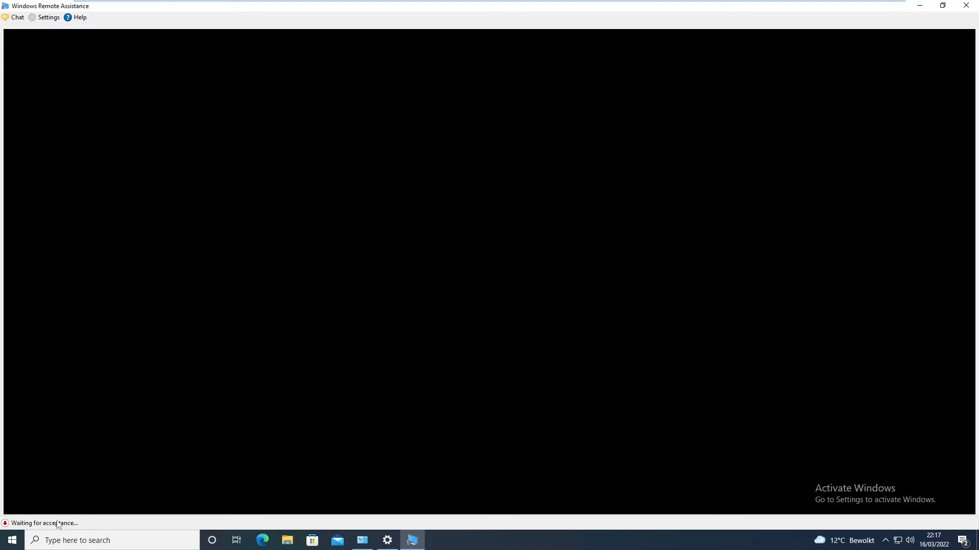
mouse_move(459, 5)
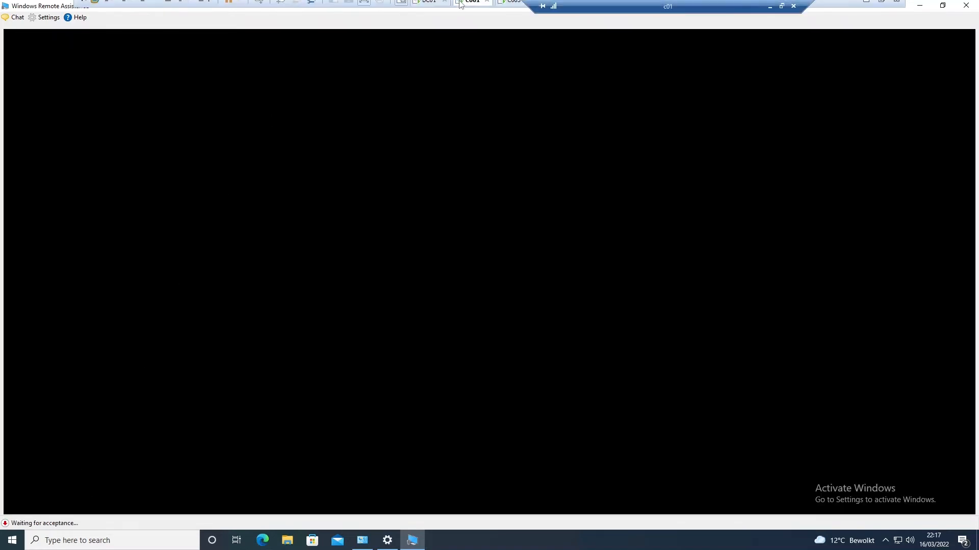
left_click(509, 8)
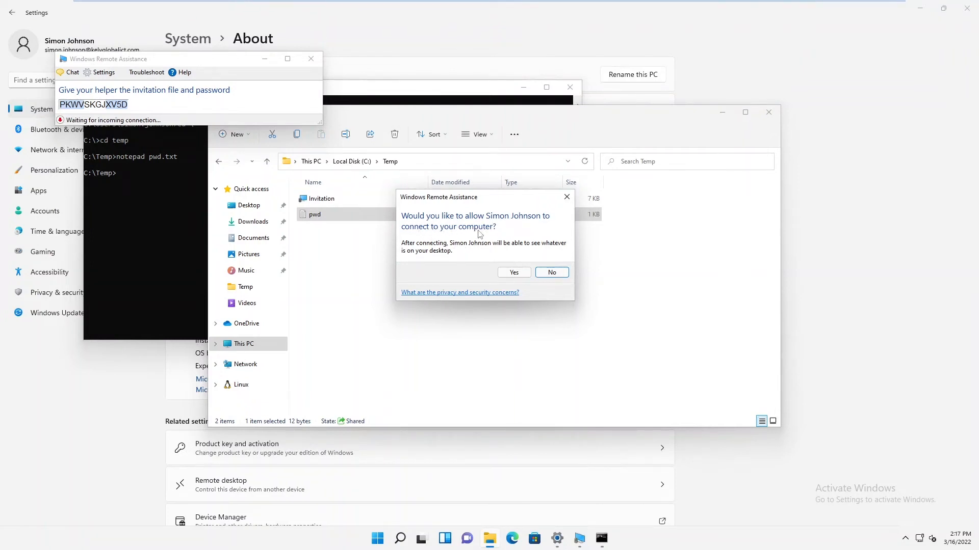
left_click(512, 273)
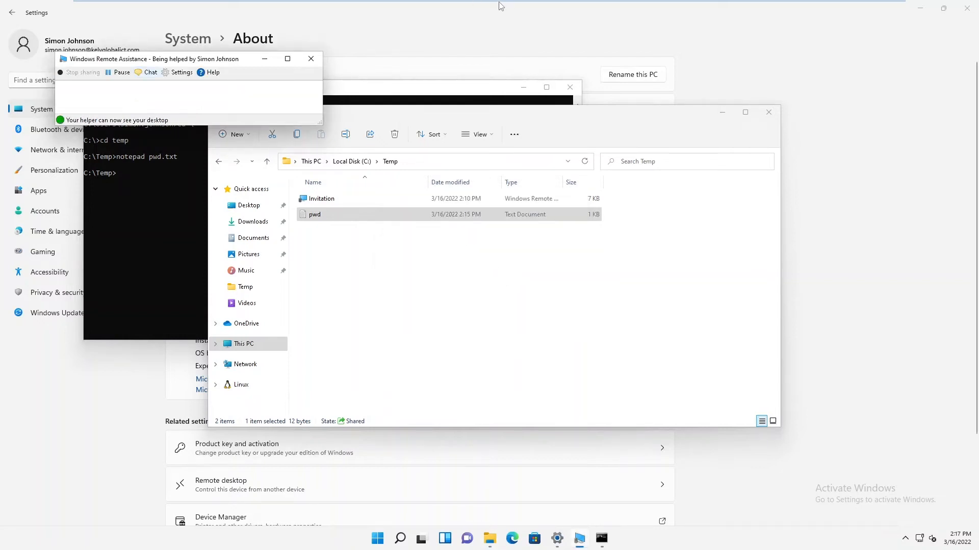
- Request control from C001 and grant it on C003, allowing the helper to respond to User Account Control prompts
mouse_move(501, 5)
left_click(470, 9)
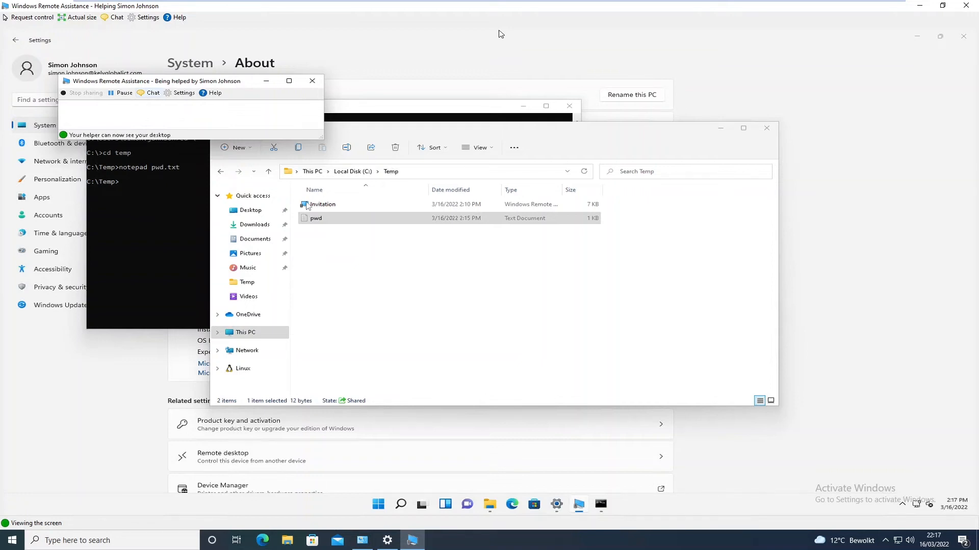
left_click(31, 17)
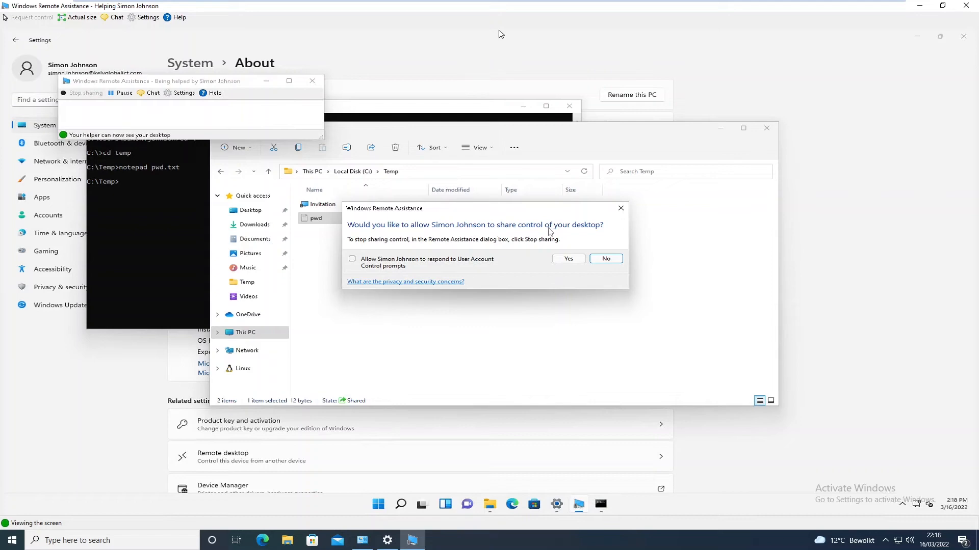
left_click(507, 7)
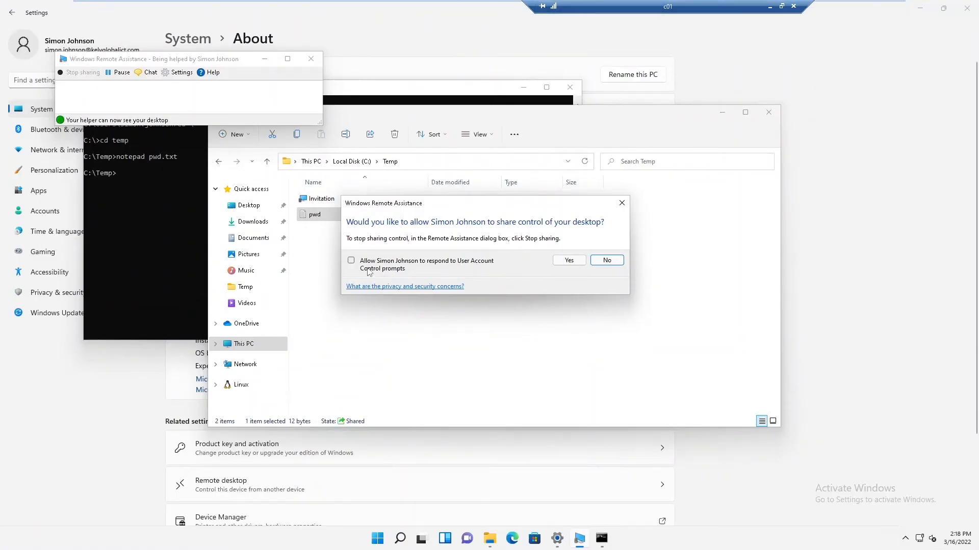
left_click(351, 263)
left_click(566, 261)
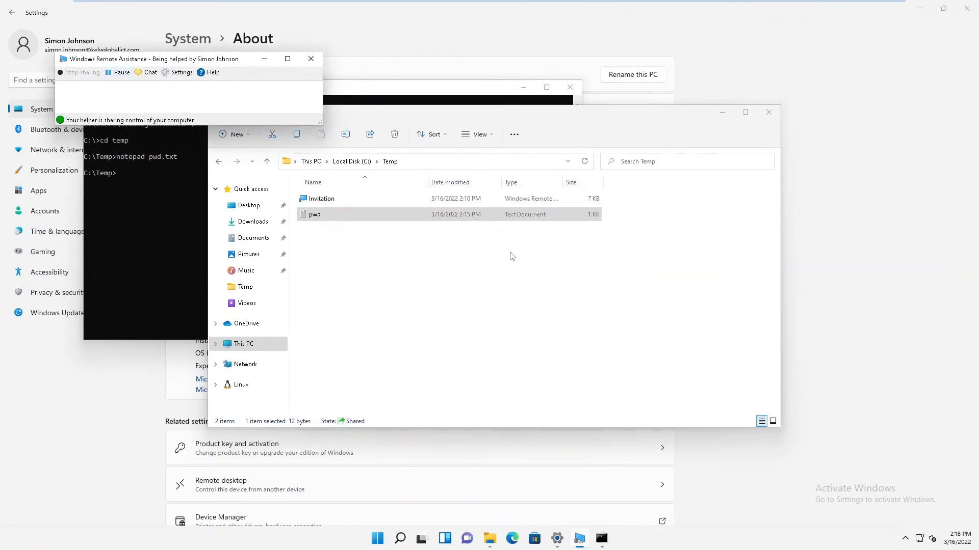
- From C001, delete the pwd file in C003's Temp folder through the shared session, and return to C003
mouse_move(428, 4)
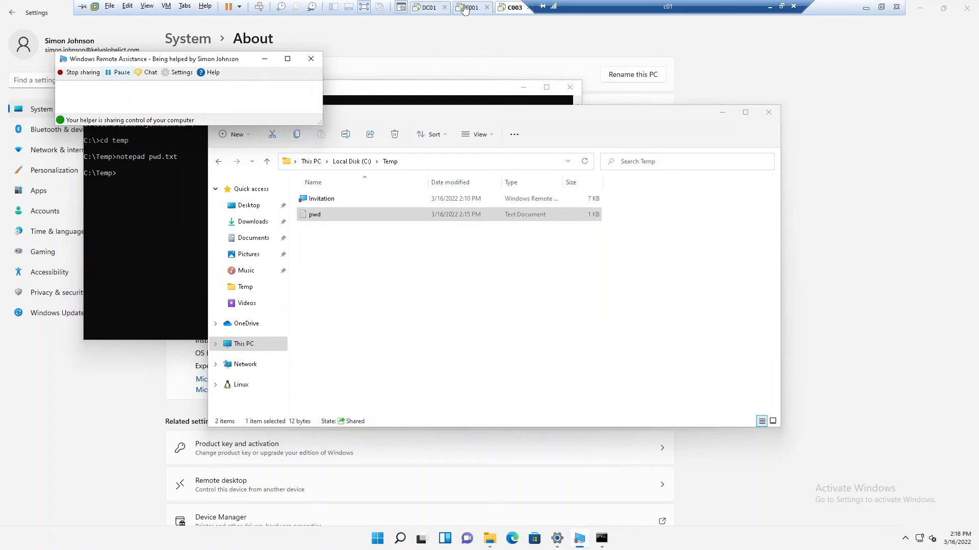
left_click(465, 9)
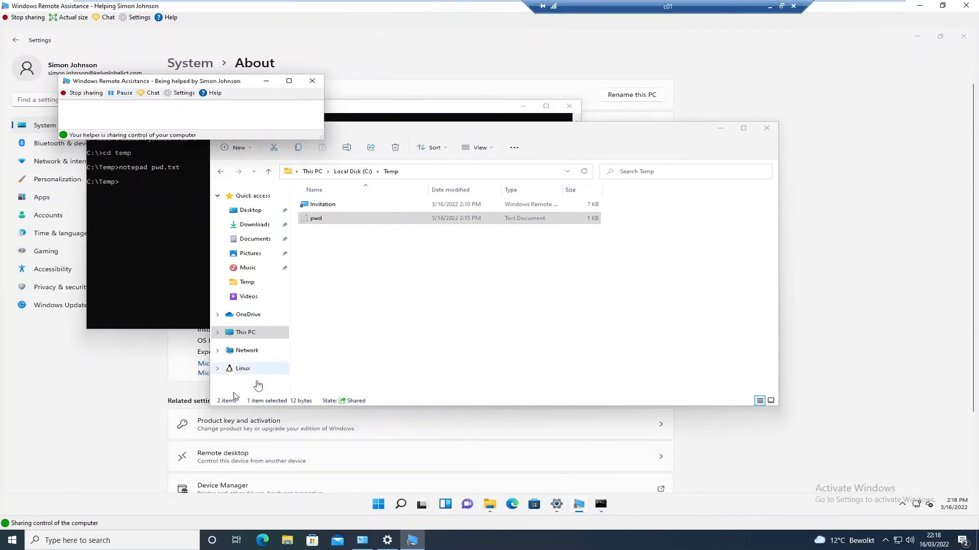
left_click(378, 504)
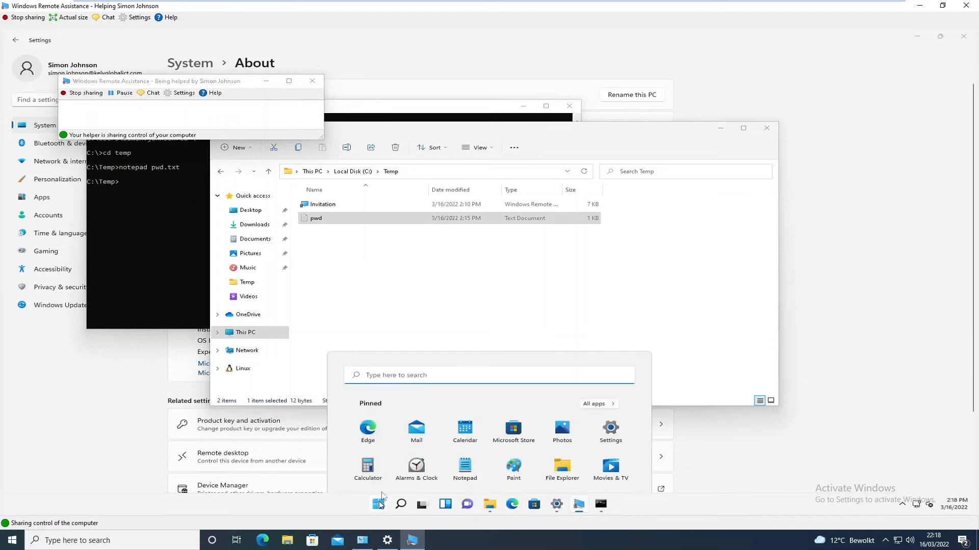
left_click(311, 229)
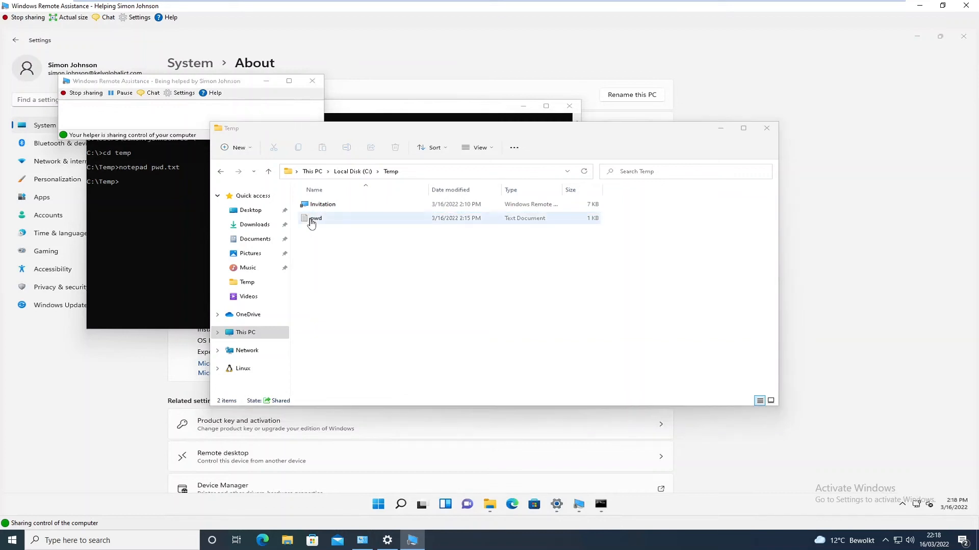
left_click(312, 222)
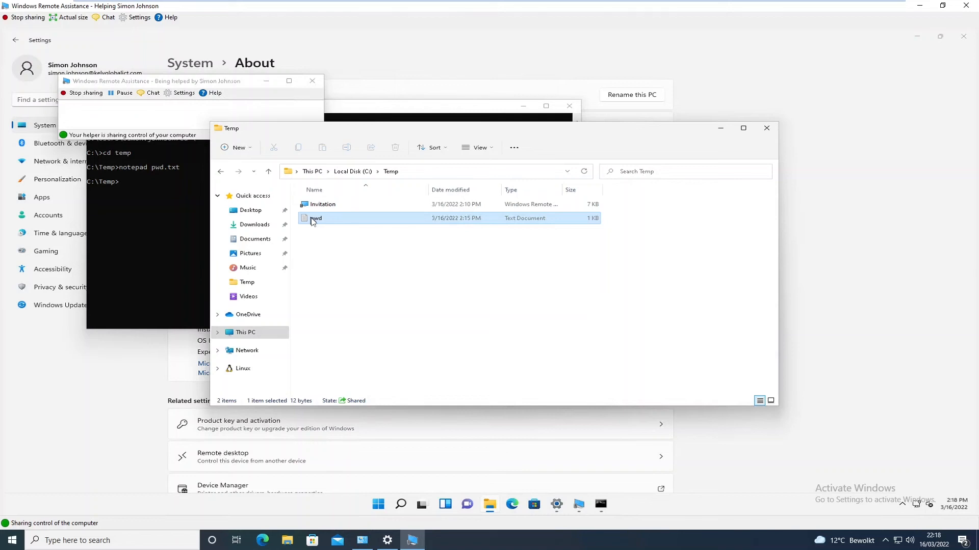
right_click(312, 219)
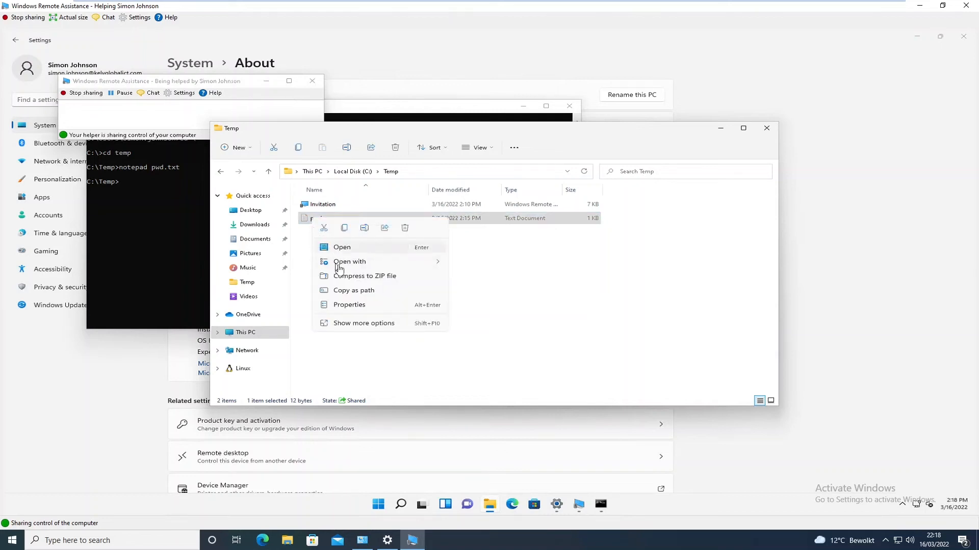
left_click(405, 229)
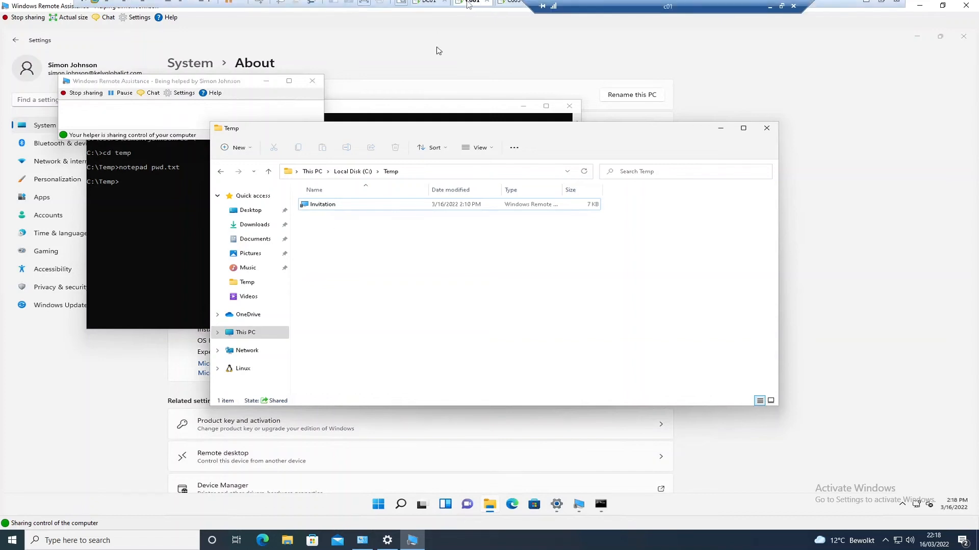
left_click(514, 7)
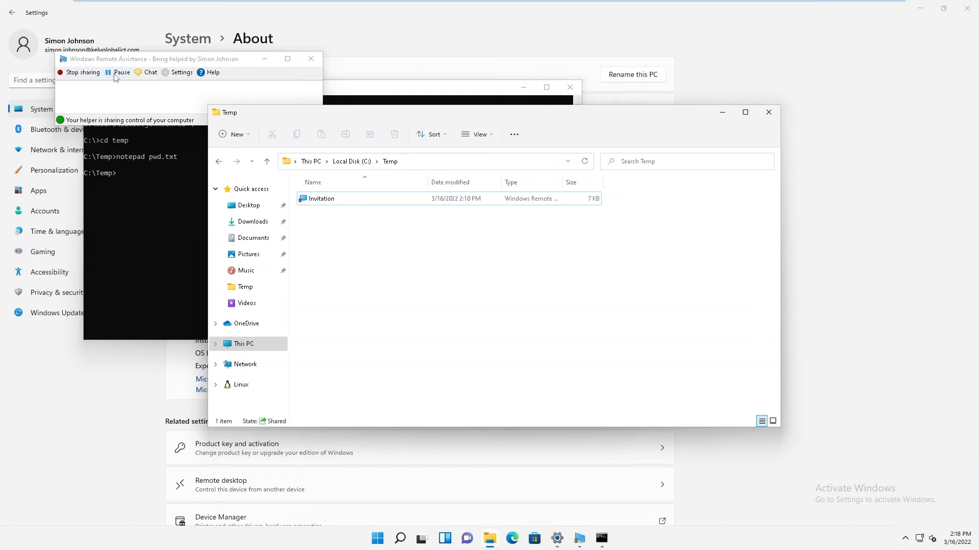
- Stop sharing control with the helper on C003, check the helper's session on C001, and return to C003
left_click(90, 73)
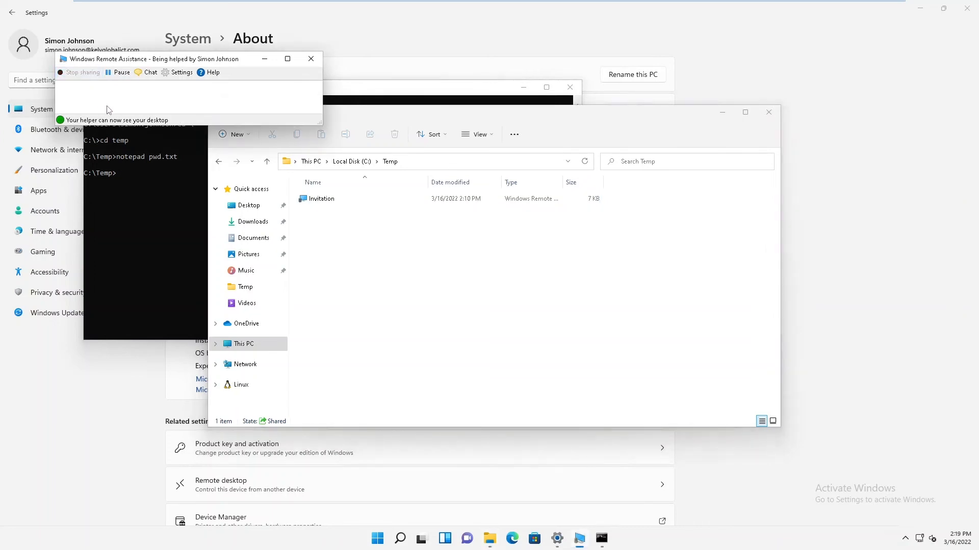
left_click(464, 7)
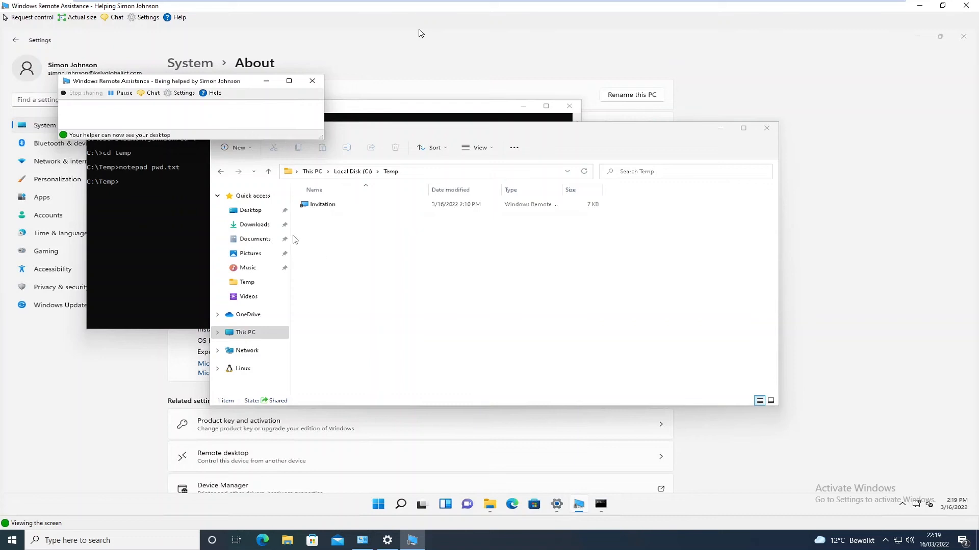
mouse_move(467, 3)
left_click(500, 10)
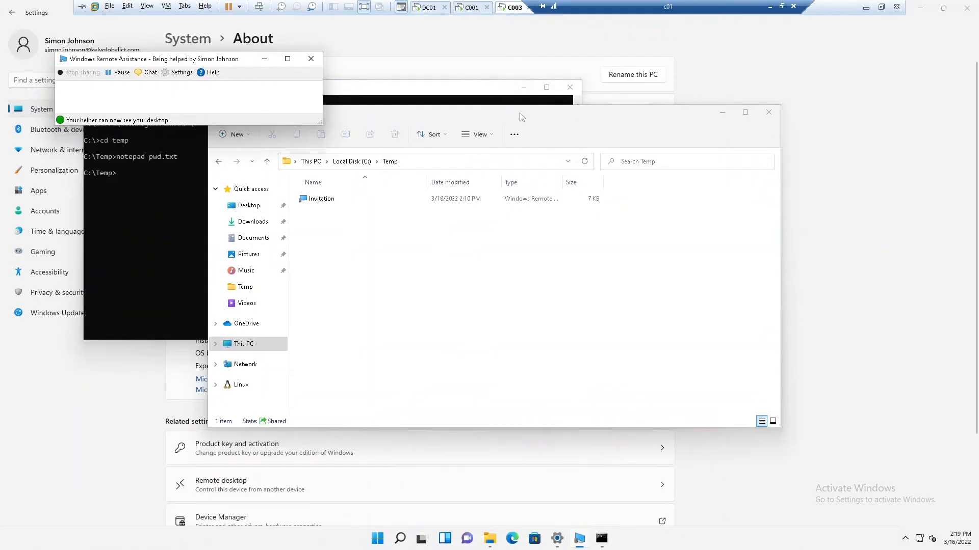
- End the Remote Assistance session from C003, check the helper's session on C001, and return to C003
left_click(311, 59)
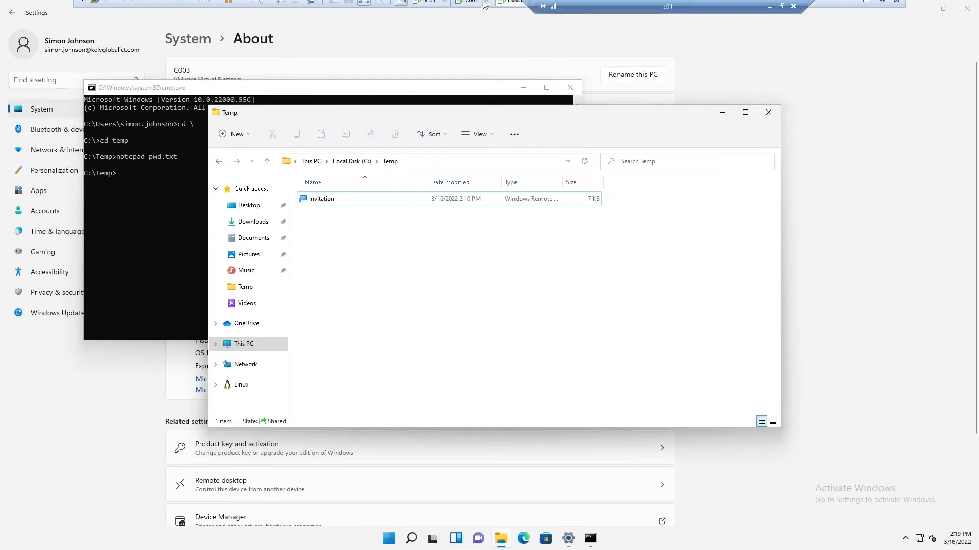
left_click(473, 7)
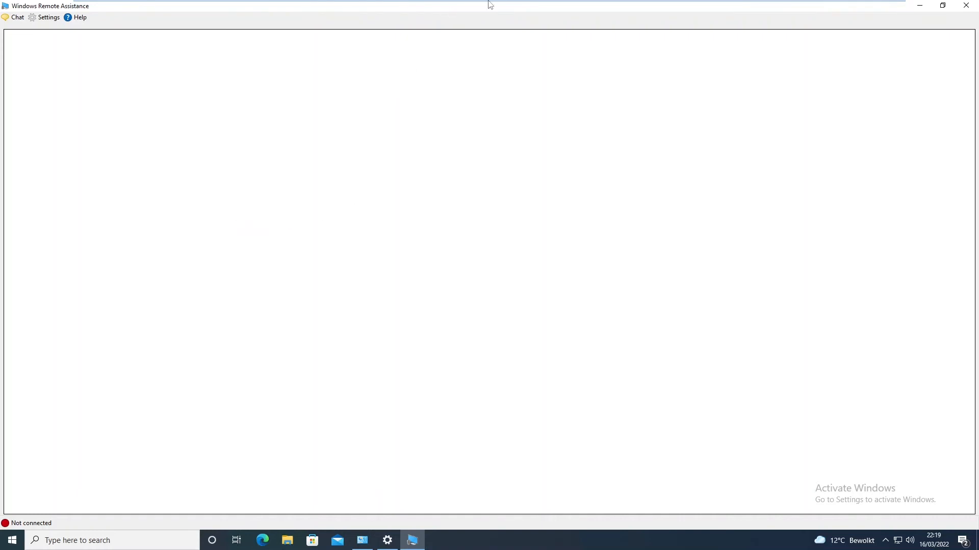
mouse_move(489, 4)
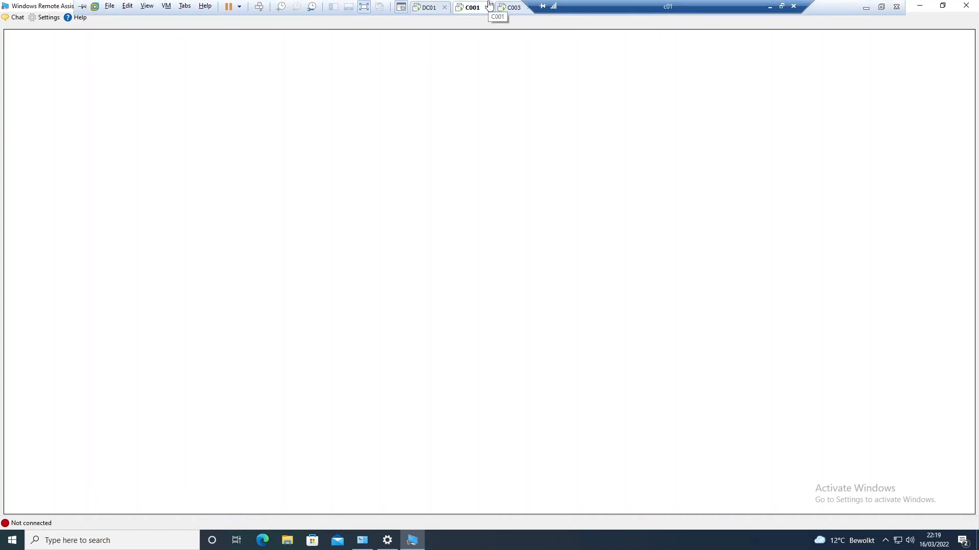
left_click(513, 7)
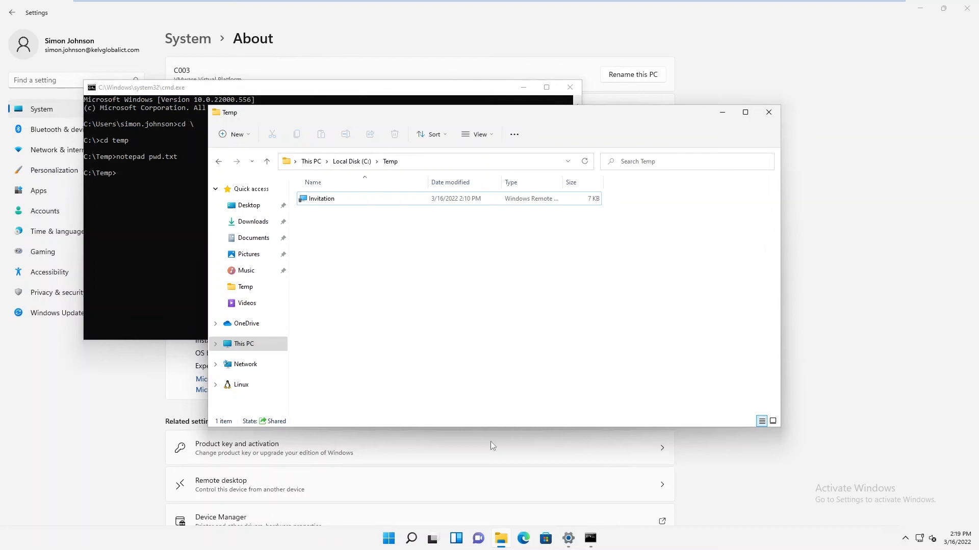
- Search Windows on C003 for "remote assist" and open the option to invite someone to connect or offer help
left_click(412, 538)
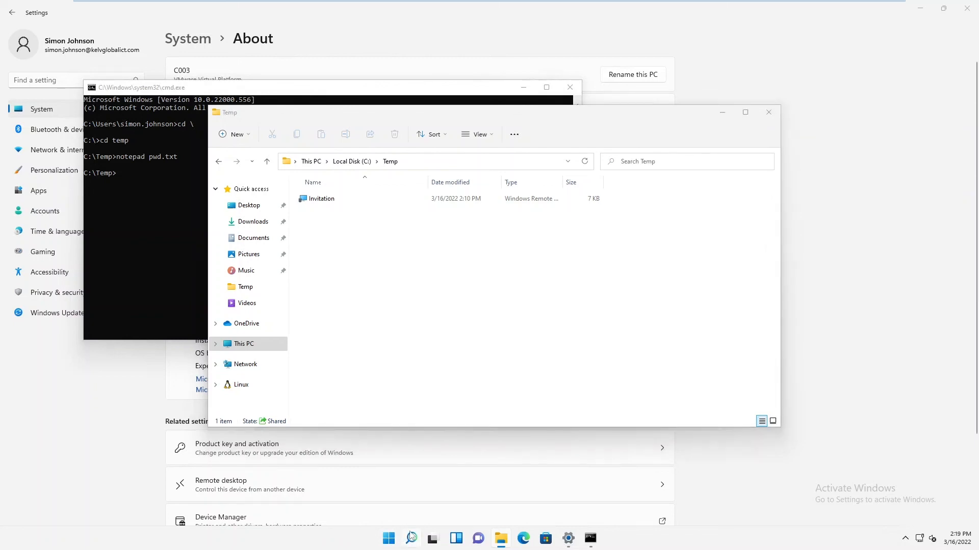
type("remote assis")
key("BackSpace")
key("BackSpace")
key("BackSpace")
key("BackSpace")
key("BackSpace")
key("BackSpace")
key("BackSpace")
key("BackSpace")
key("BackSpace")
key("BackSpace")
key("BackSpace")
key("BackSpace")
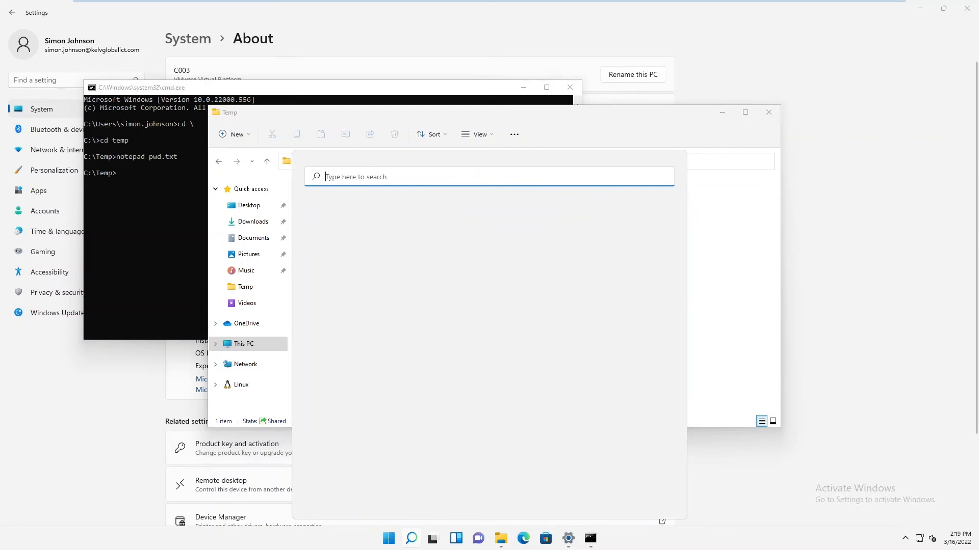
type("remote assist")
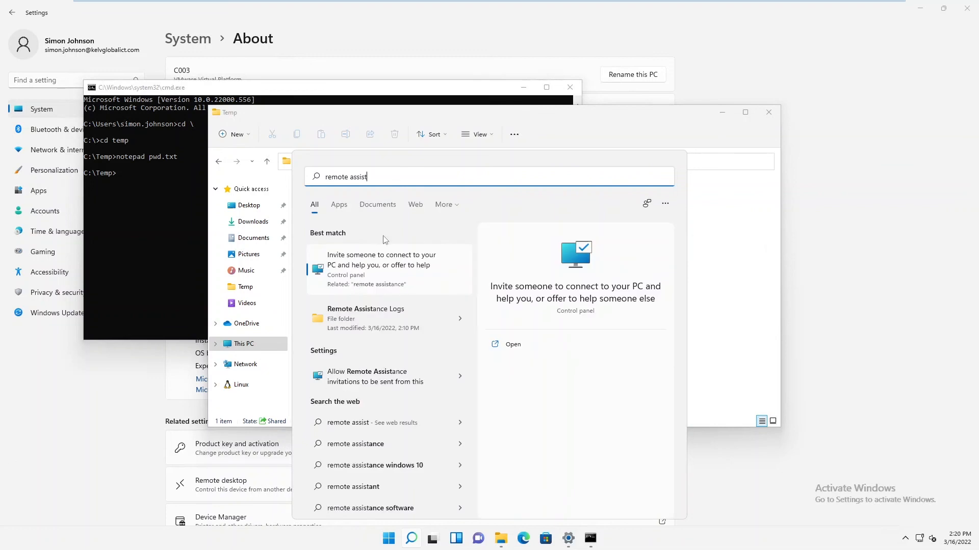
left_click(379, 277)
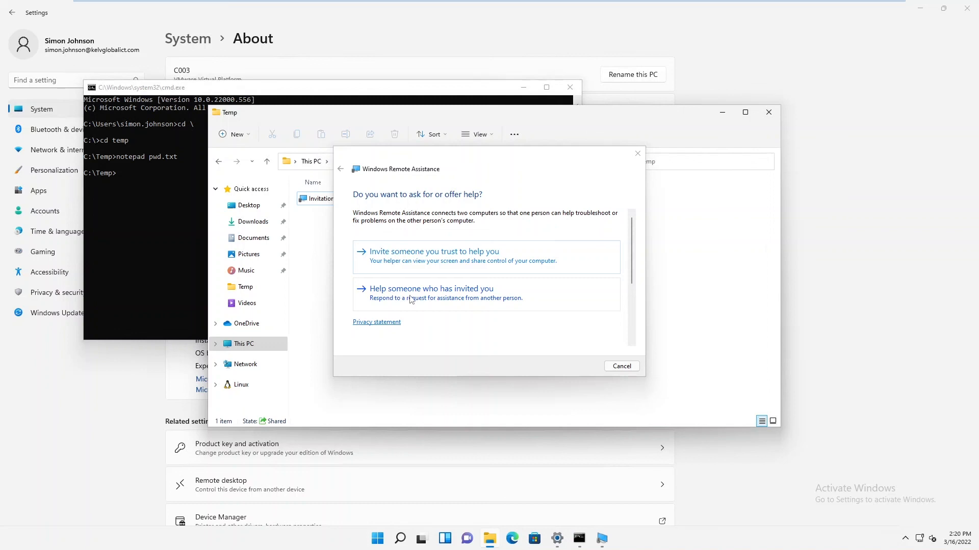
- Choose to help someone who has invited you and open the advanced connection option for help desk
left_click(386, 324)
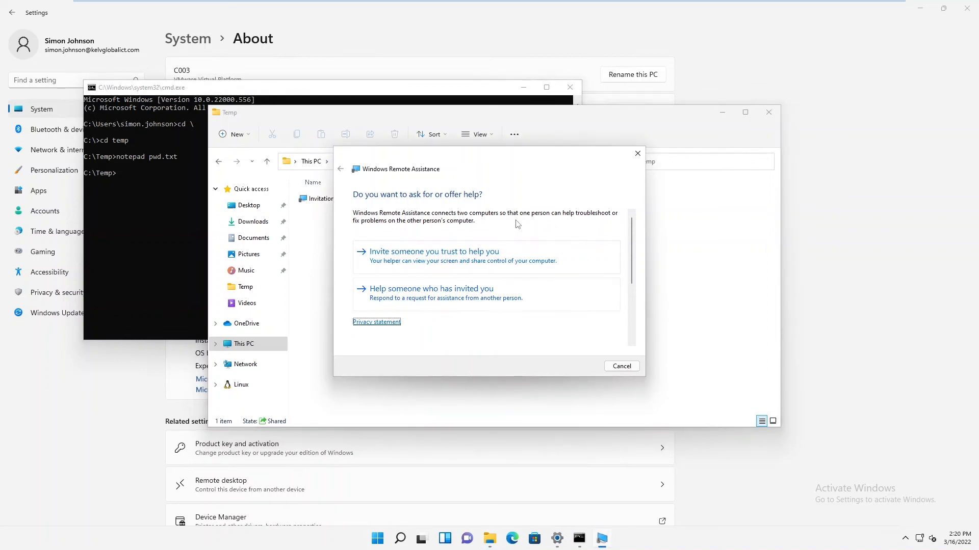
left_click(477, 261)
left_click(423, 299)
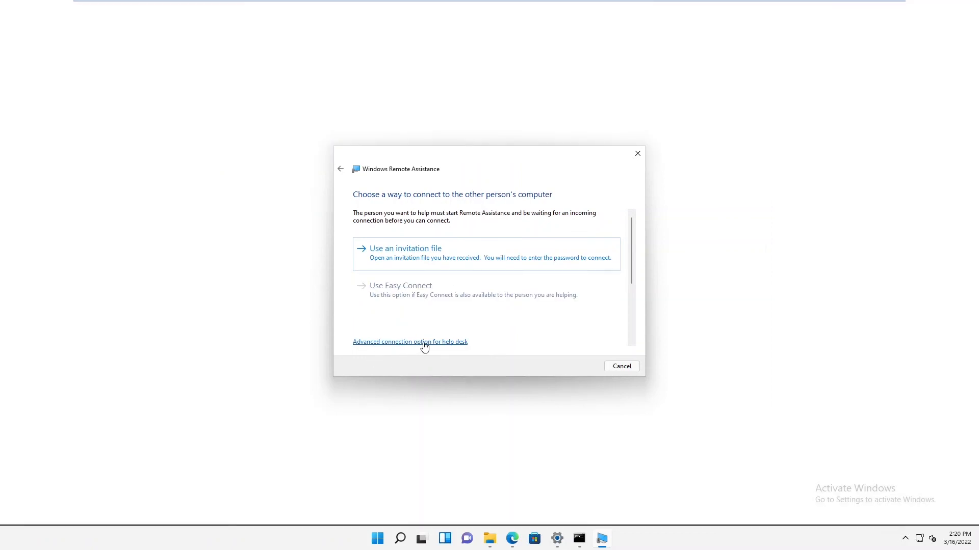
left_click(427, 343)
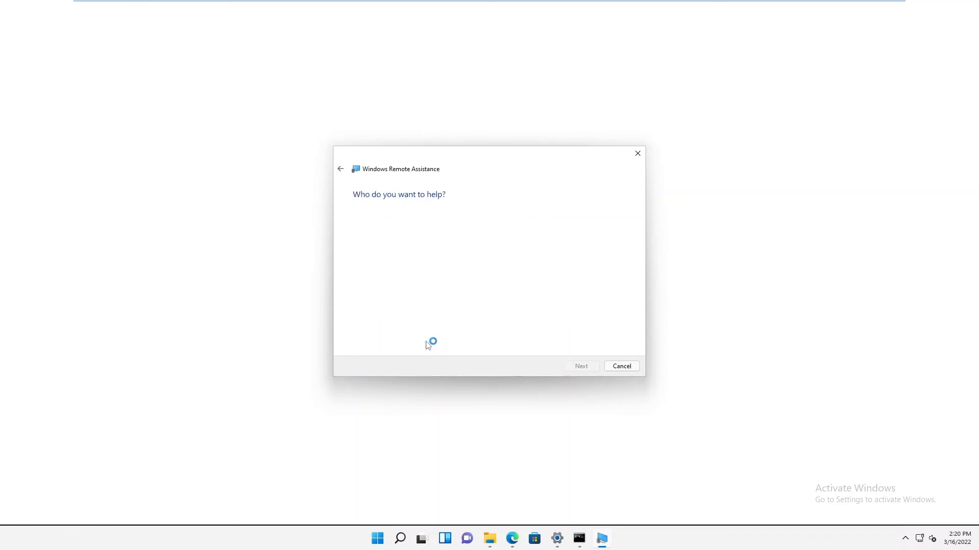